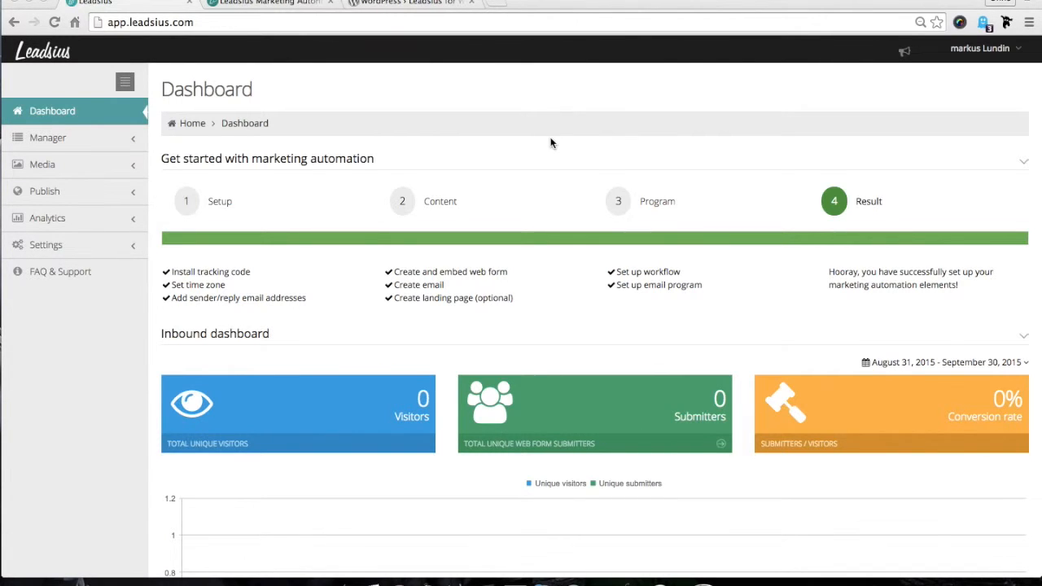
Examine the marketing automation setup checklist, the inbound dashboard and its available date range options
{"action": "scroll", "coordinate": [551, 144], "scroll_direction": "down", "scroll_amount": 1}
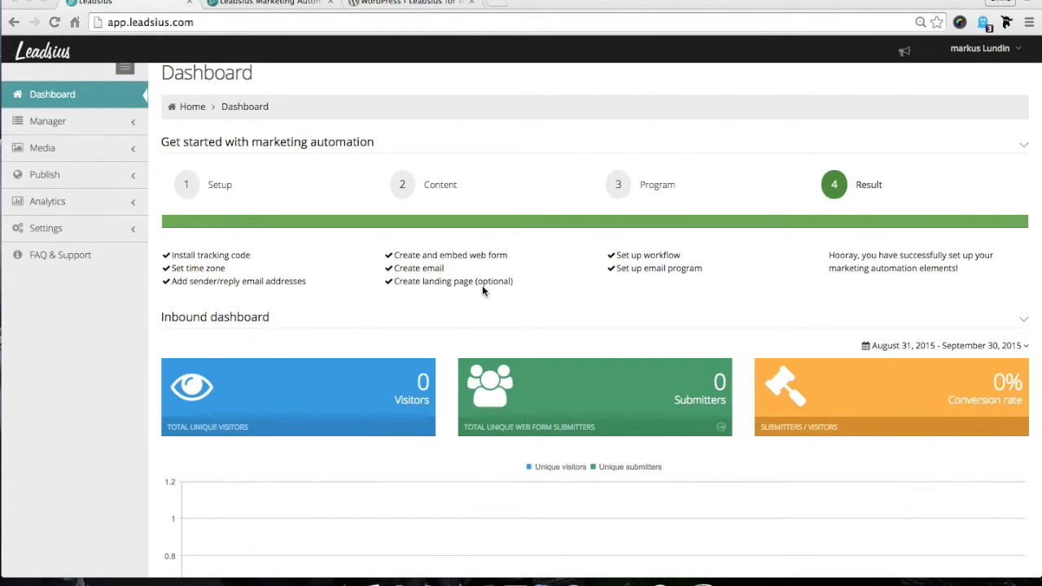
{"action": "scroll", "coordinate": [677, 169], "scroll_direction": "up", "scroll_amount": 1}
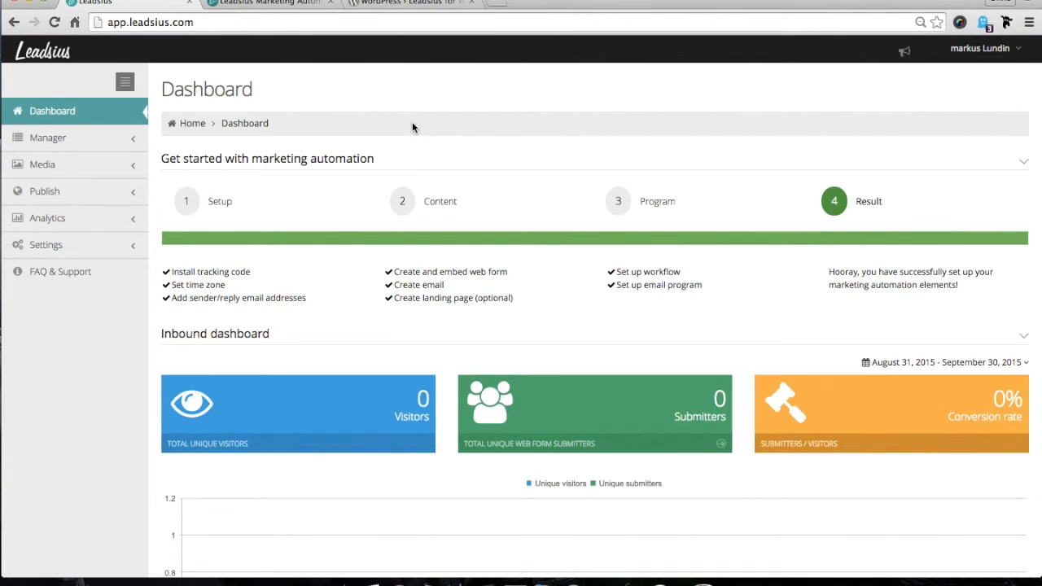
{"action": "scroll", "coordinate": [416, 126], "scroll_direction": "down", "scroll_amount": 5}
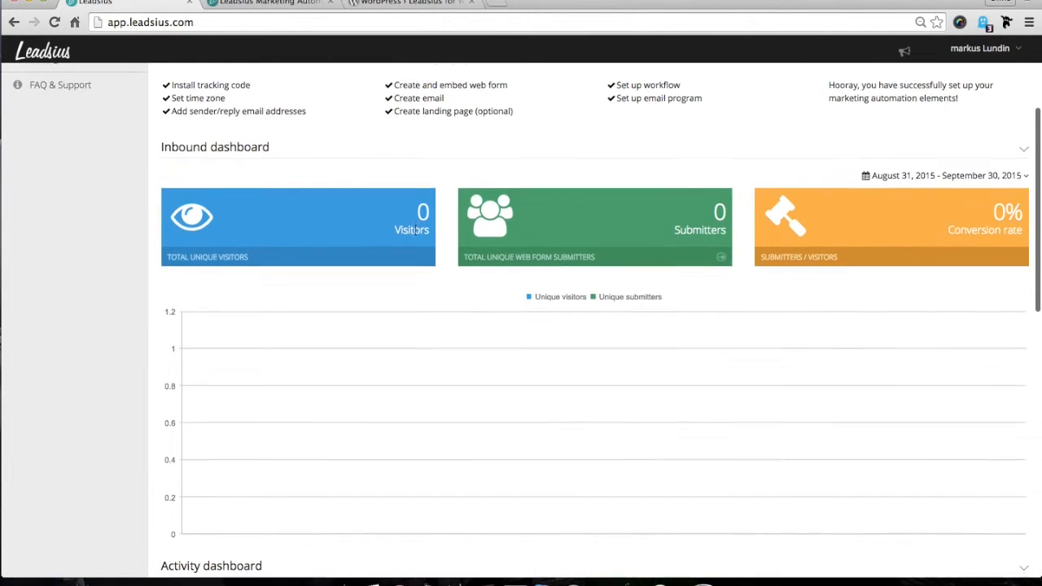
{"action": "scroll", "coordinate": [572, 204], "scroll_direction": "down", "scroll_amount": 5}
{"action": "scroll", "coordinate": [883, 236], "scroll_direction": "up", "scroll_amount": 5}
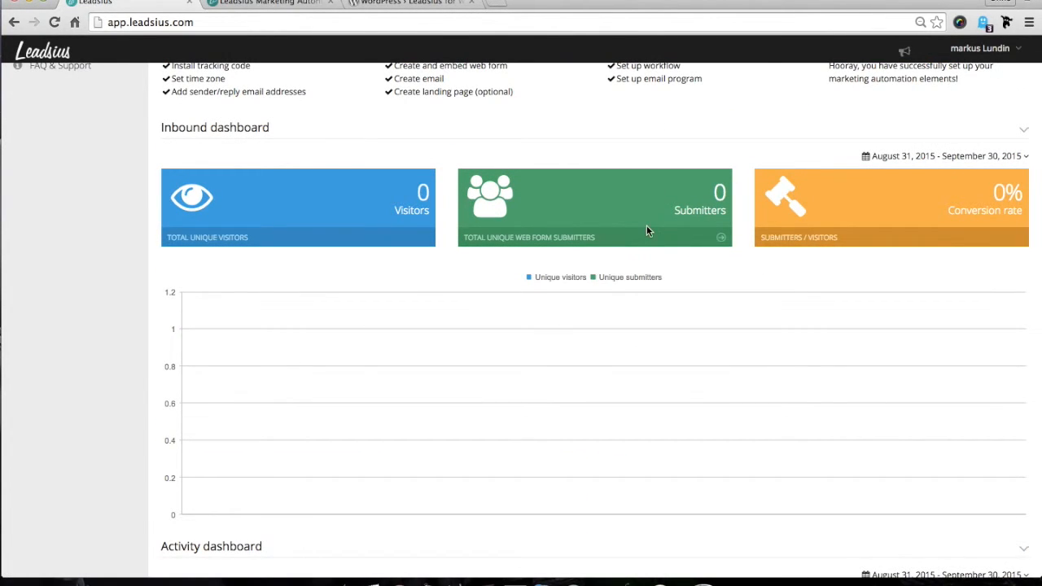
{"action": "scroll", "coordinate": [647, 226], "scroll_direction": "up", "scroll_amount": 5}
{"action": "scroll", "coordinate": [639, 150], "scroll_direction": "down", "scroll_amount": 5}
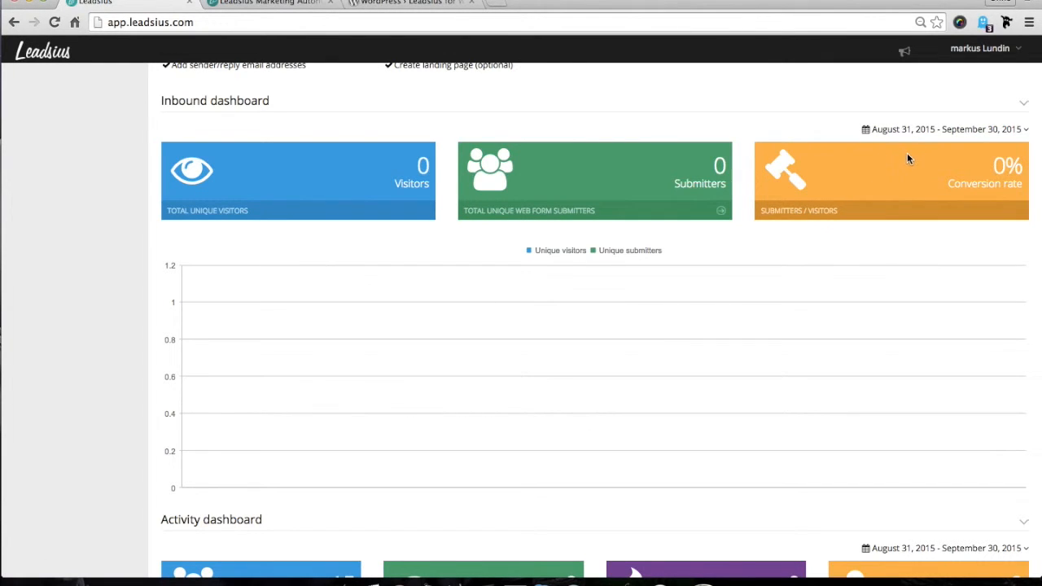
{"action": "left_click", "coordinate": [954, 130]}
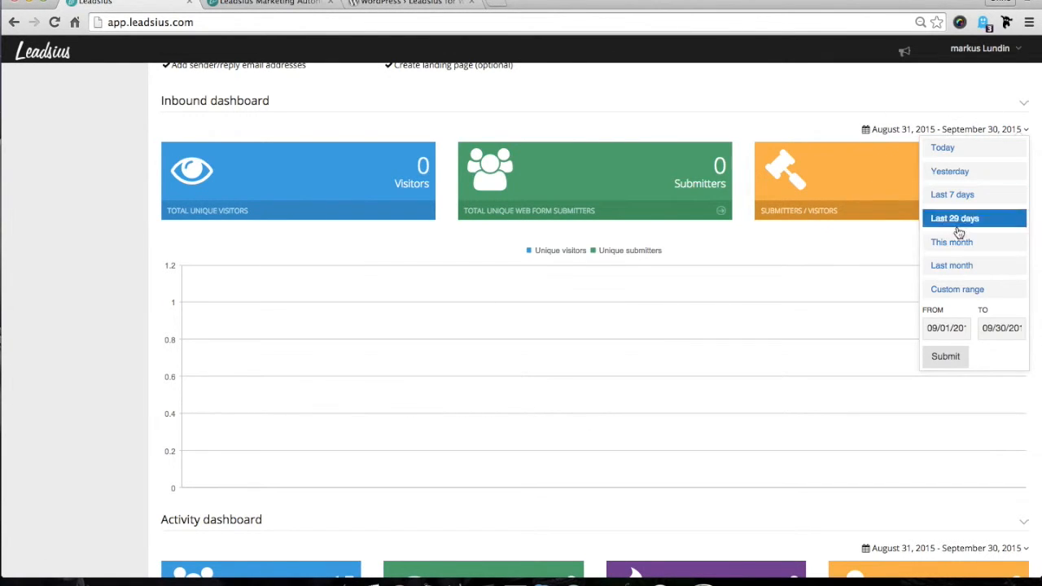
{"action": "left_click", "coordinate": [766, 133]}
Examine the activity dashboard, including its chart, the top ten new contacts and the recent activities
{"action": "scroll", "coordinate": [768, 135], "scroll_direction": "down", "scroll_amount": 5}
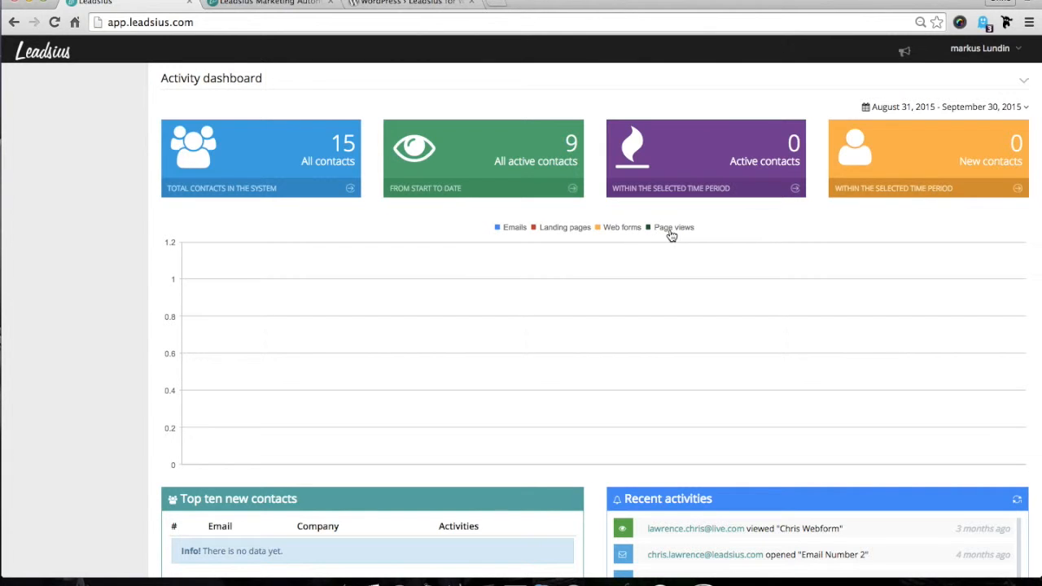
{"action": "scroll", "coordinate": [788, 321], "scroll_direction": "down", "scroll_amount": 1}
{"action": "scroll", "coordinate": [560, 460], "scroll_direction": "down", "scroll_amount": 4}
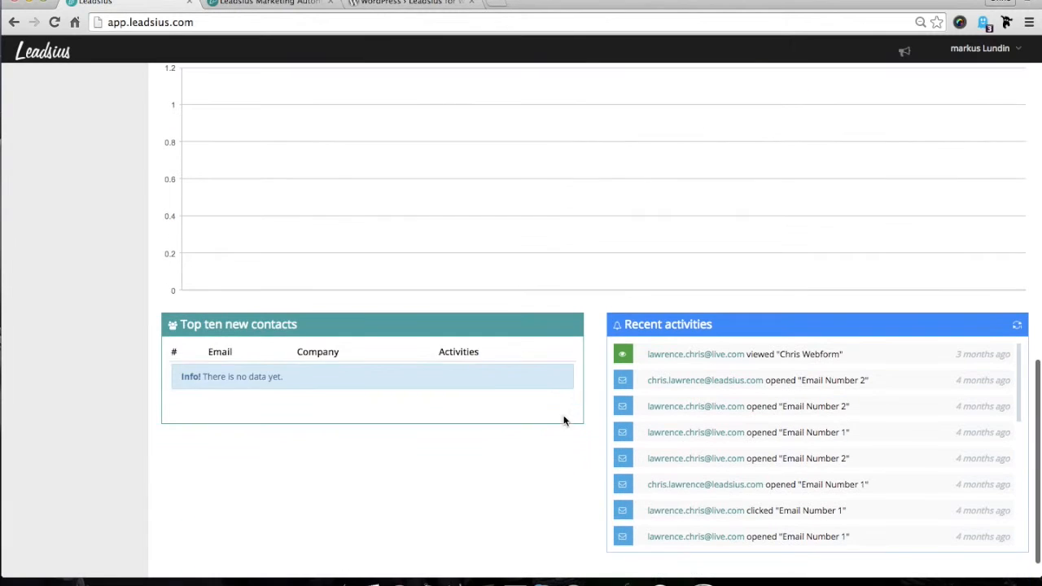
Review the record and activity history of the contact who most recently opened "Email Number 2", and view the full contacts list
{"action": "left_click", "coordinate": [658, 382]}
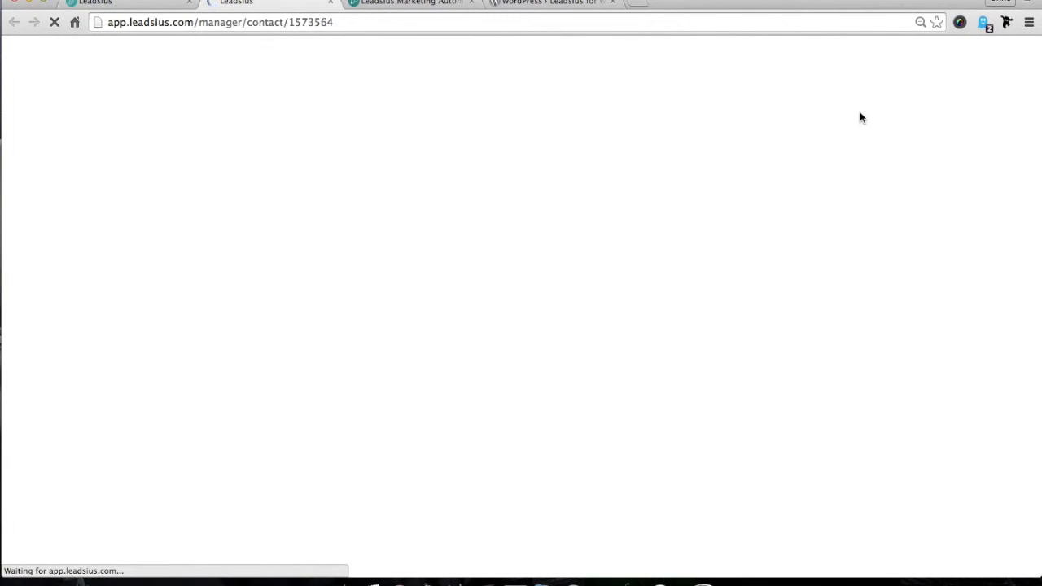
{"action": "scroll", "coordinate": [801, 175], "scroll_direction": "down", "scroll_amount": 2}
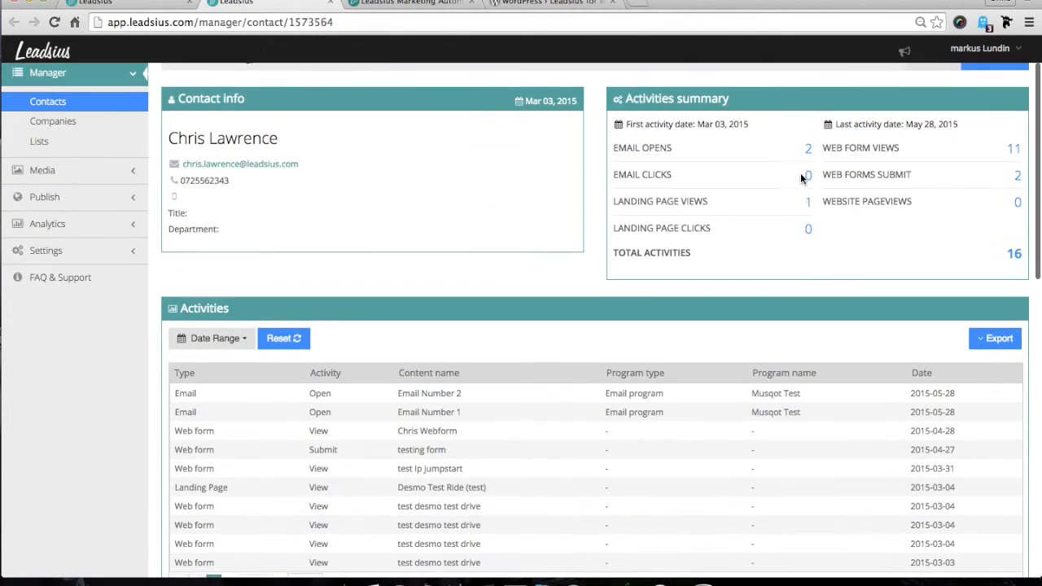
{"action": "scroll", "coordinate": [449, 373], "scroll_direction": "down", "scroll_amount": 1}
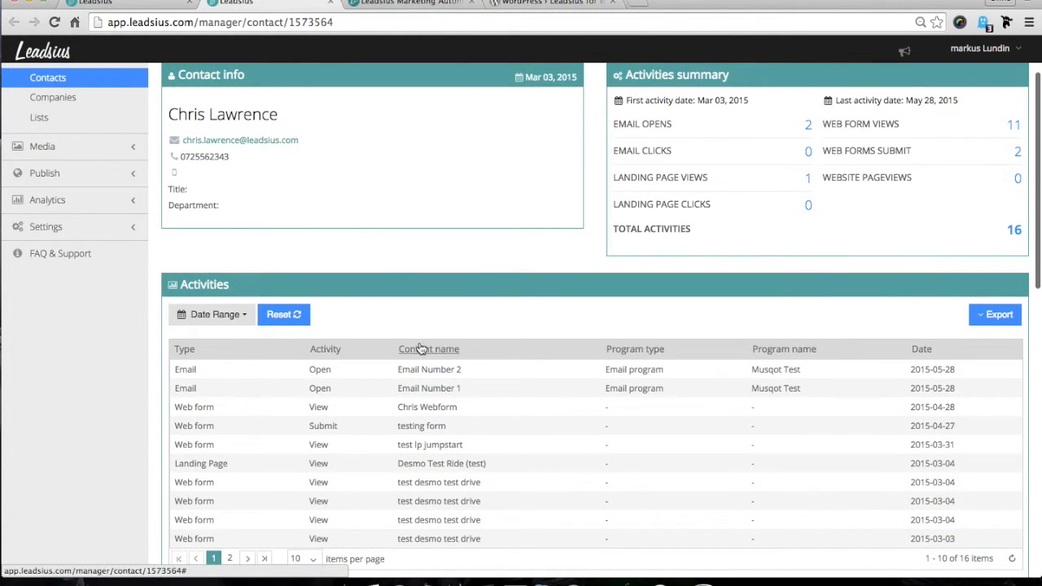
{"action": "scroll", "coordinate": [525, 240], "scroll_direction": "up", "scroll_amount": 3}
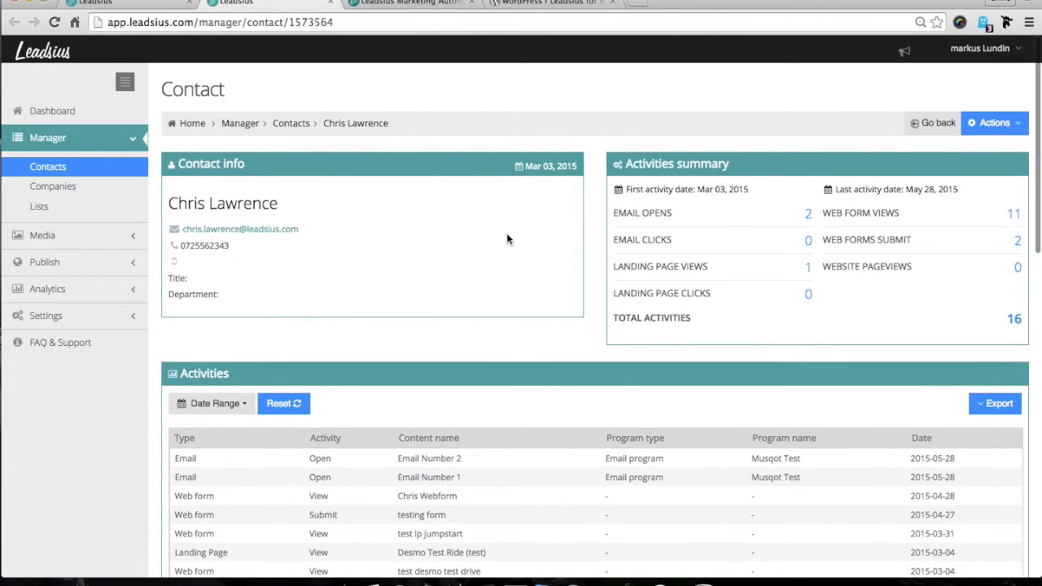
{"action": "left_click", "coordinate": [52, 175]}
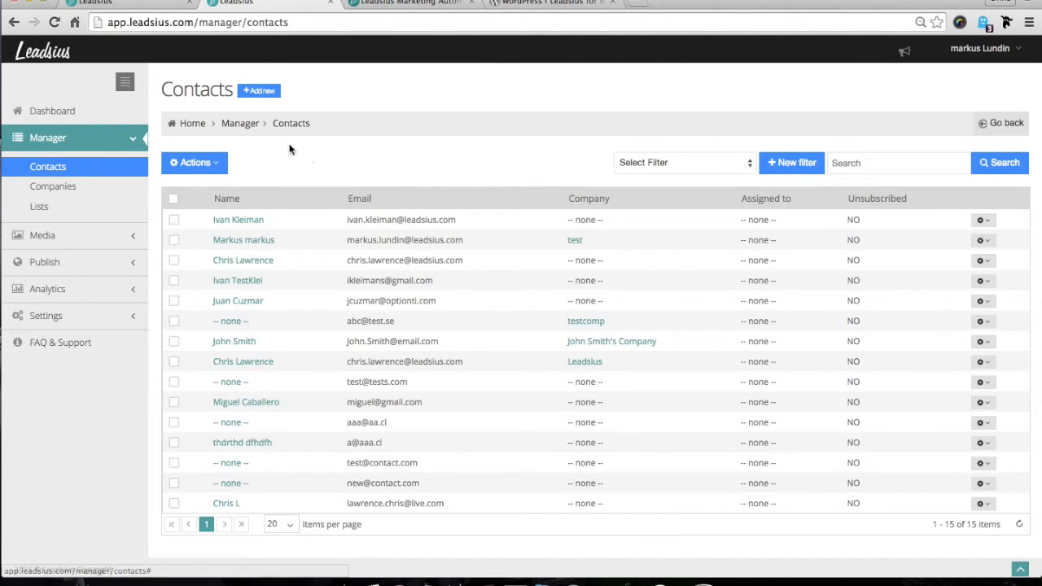
Create a new contact list named "newsletter" and save it
{"action": "left_click", "coordinate": [45, 210]}
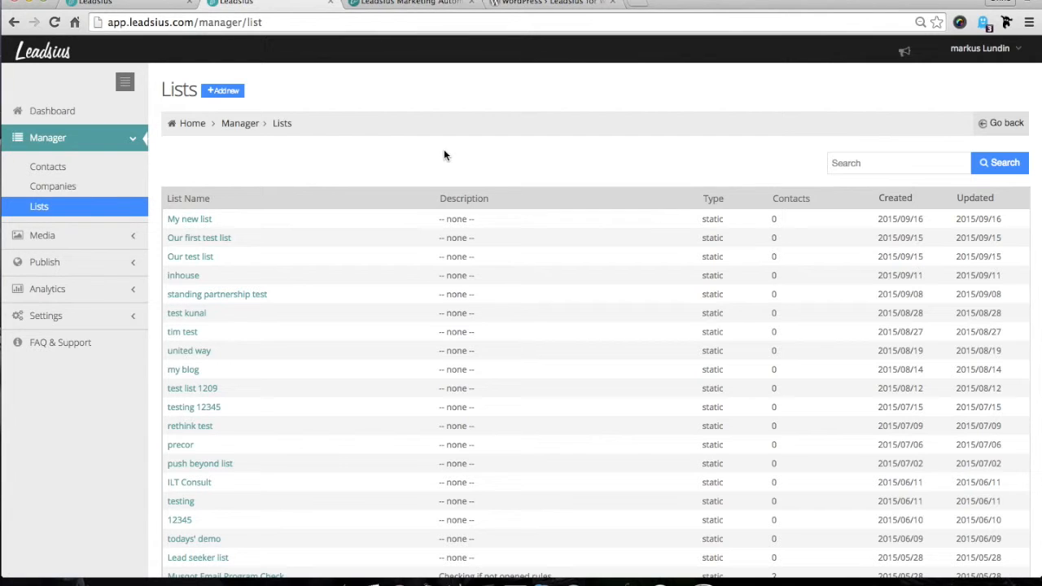
{"action": "left_click", "coordinate": [229, 96]}
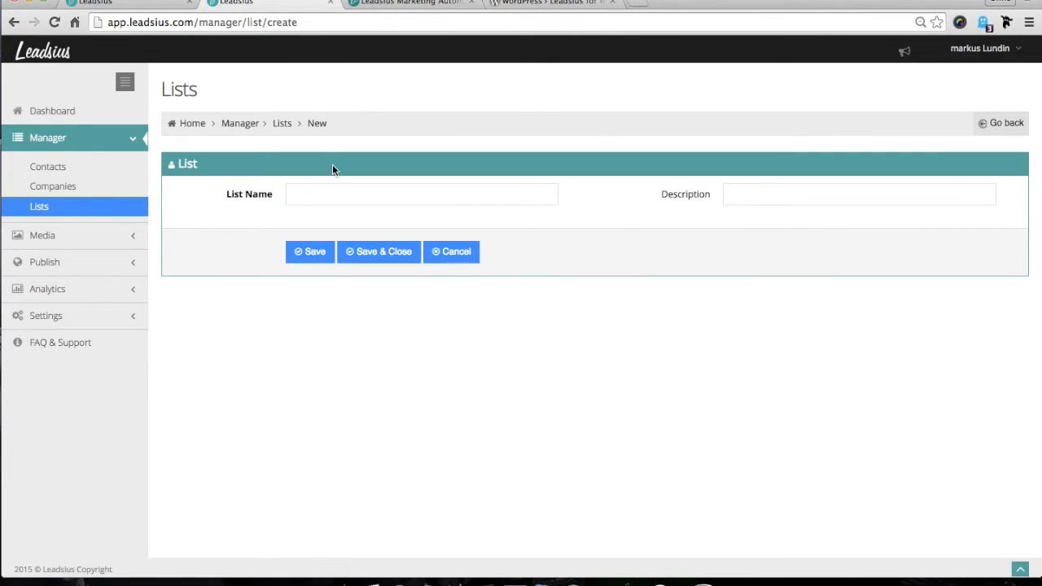
{"action": "left_click", "coordinate": [429, 198]}
{"action": "type", "text": "newsletter"}
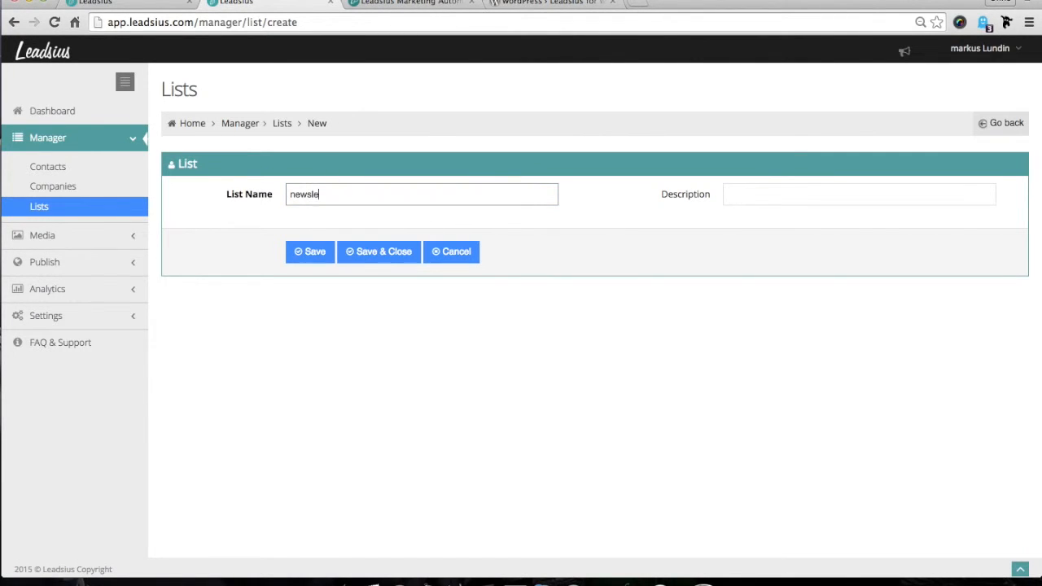
{"action": "left_click", "coordinate": [297, 249]}
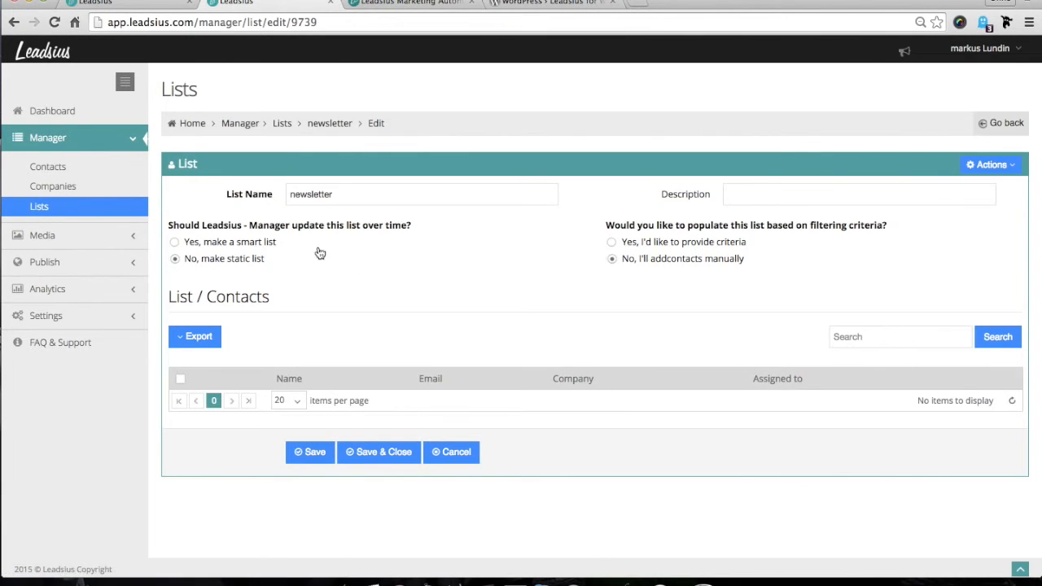
Try turning the newsletter list into a smart list with a Submit Webform filter, and revert it to a static list
{"action": "left_click", "coordinate": [177, 245]}
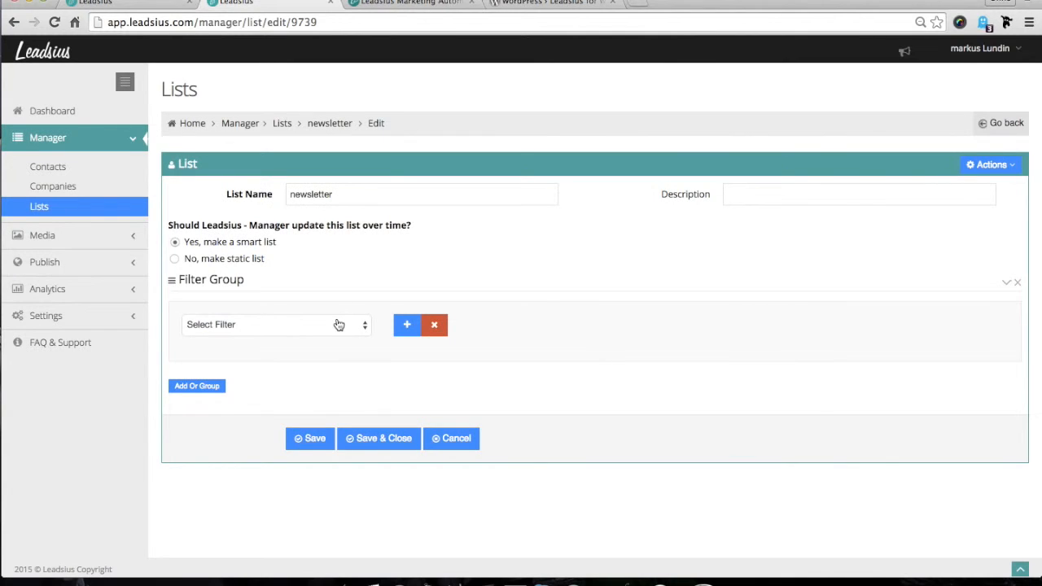
{"action": "left_click", "coordinate": [339, 325]}
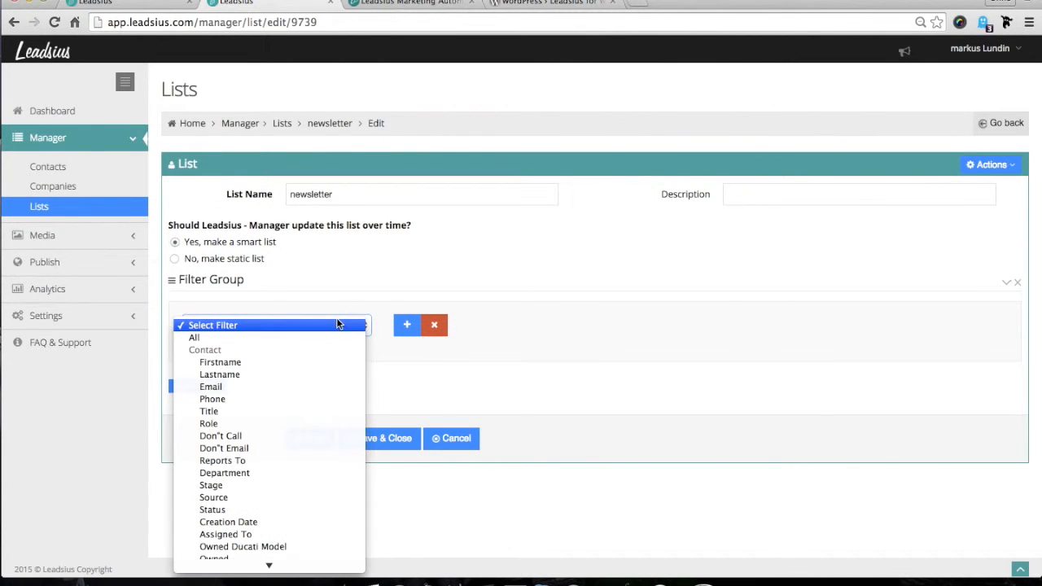
{"action": "scroll", "coordinate": [337, 322], "scroll_direction": "down", "scroll_amount": 5}
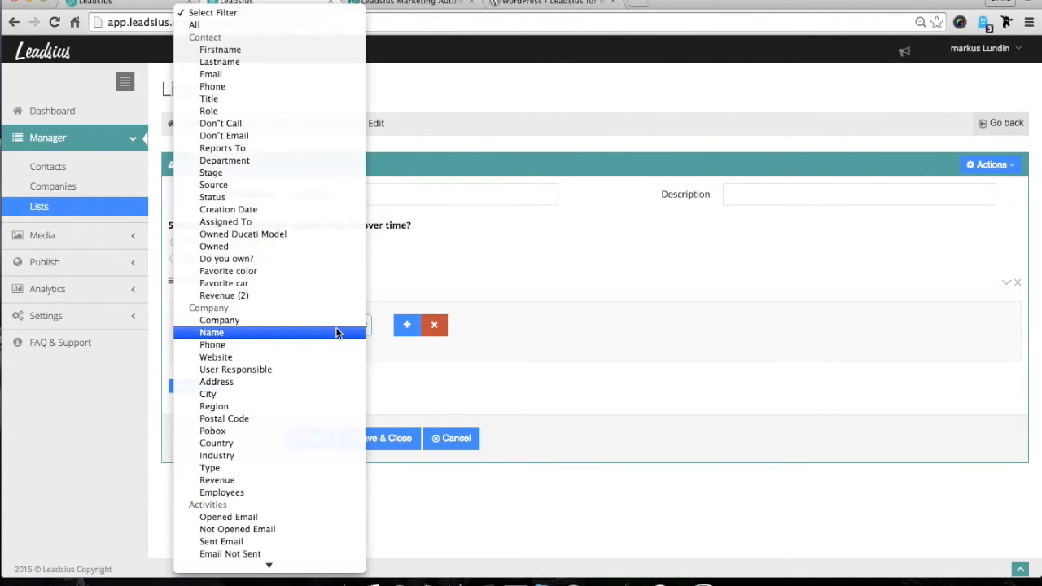
{"action": "scroll", "coordinate": [337, 333], "scroll_direction": "down", "scroll_amount": 5}
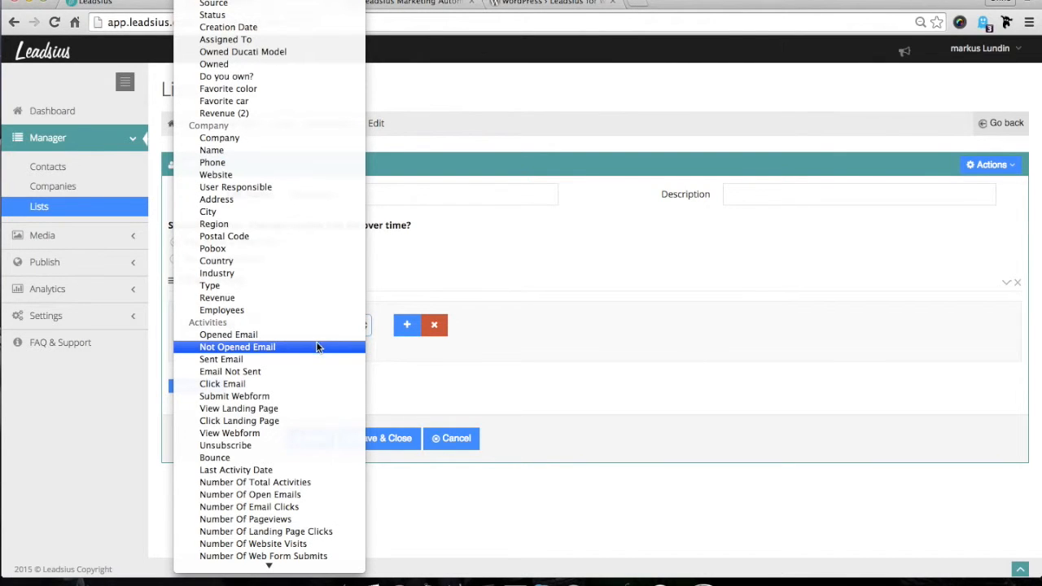
{"action": "left_click", "coordinate": [263, 396]}
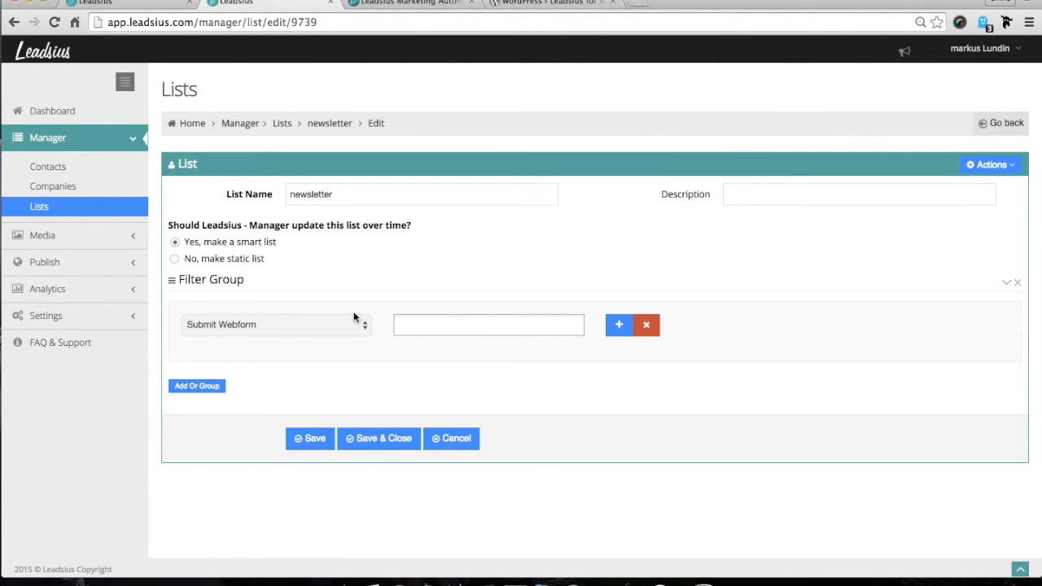
{"action": "left_click", "coordinate": [656, 330]}
{"action": "left_click", "coordinate": [176, 262]}
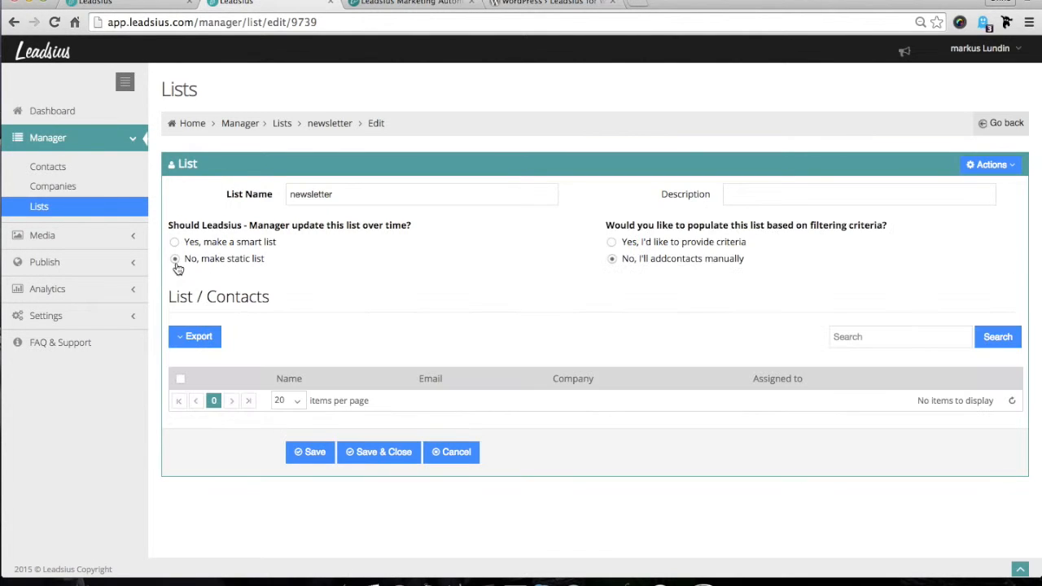
Choose to populate the static newsletter list by criteria and examine the available contact, company and activity filters
{"action": "left_click", "coordinate": [612, 243]}
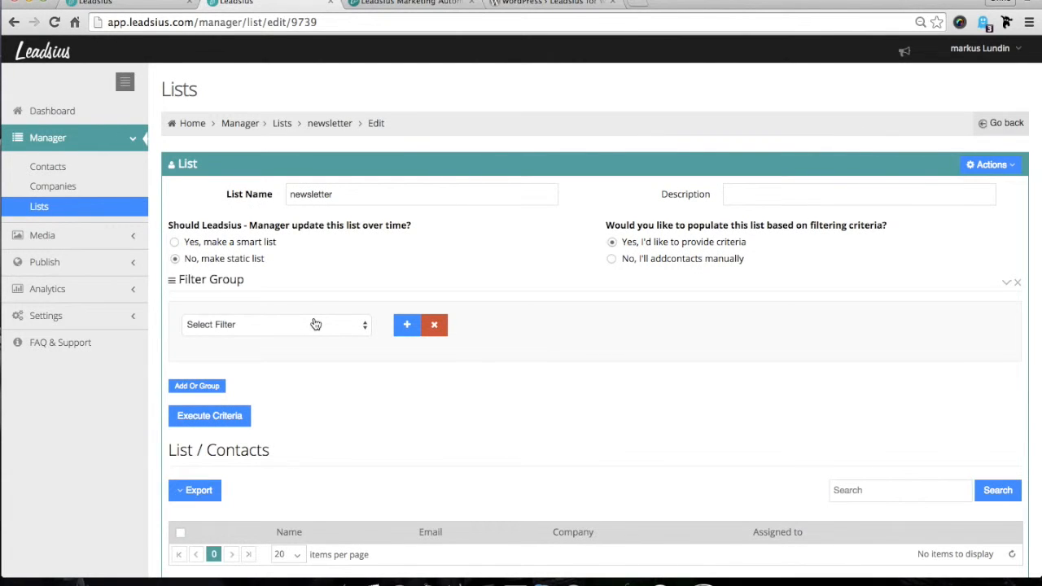
{"action": "left_click", "coordinate": [316, 324]}
{"action": "scroll", "coordinate": [263, 432], "scroll_direction": "down", "scroll_amount": 5}
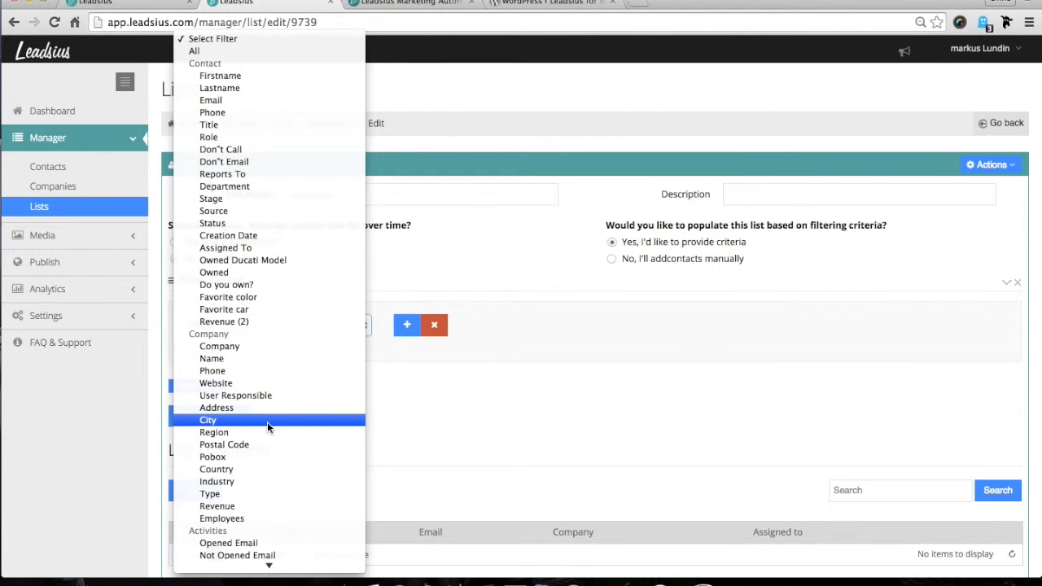
{"action": "scroll", "coordinate": [280, 401], "scroll_direction": "down", "scroll_amount": 3}
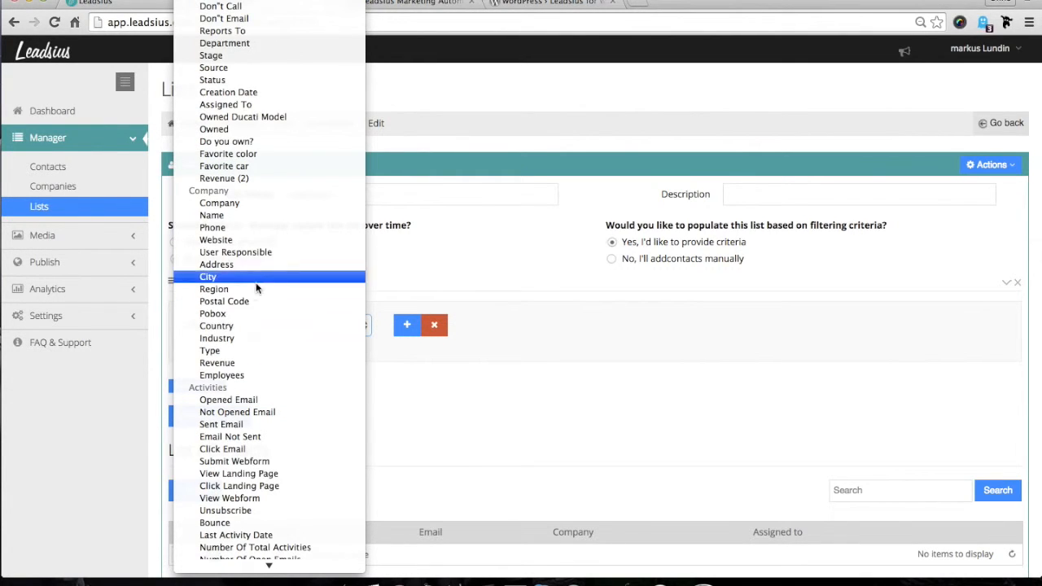
{"action": "left_click", "coordinate": [489, 228]}
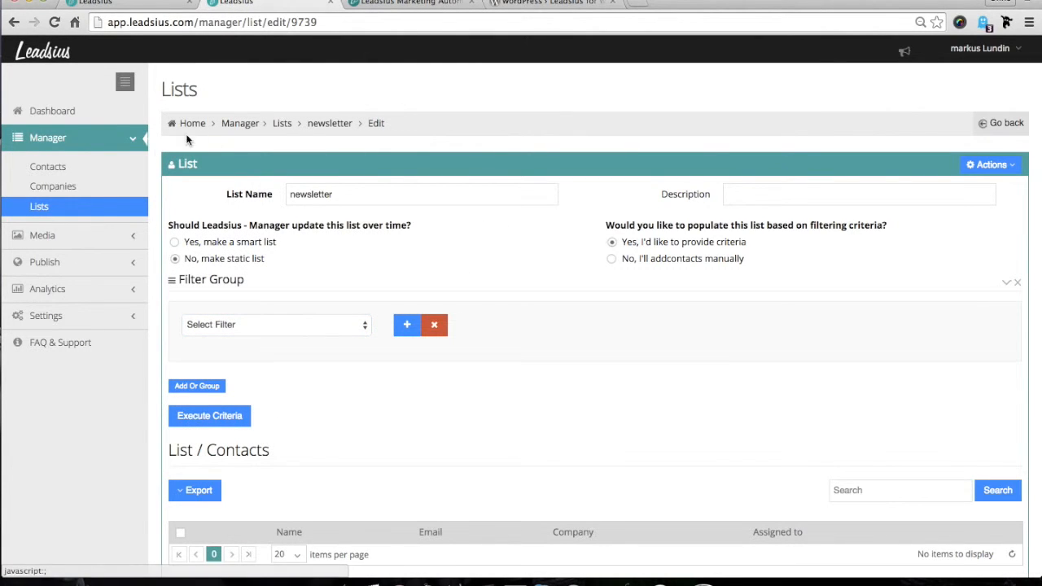
{"action": "left_click", "coordinate": [135, 140]}
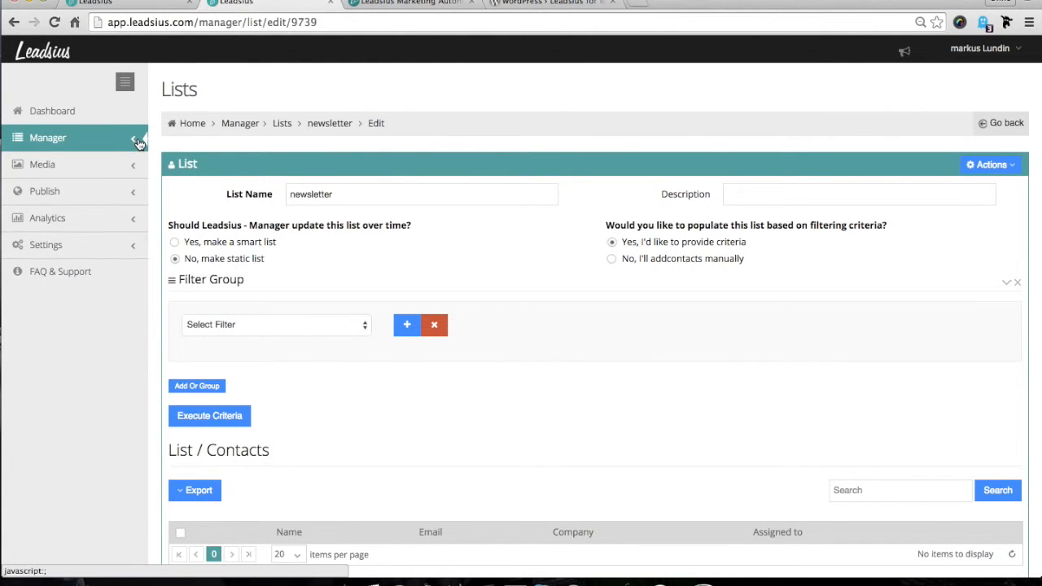
{"action": "left_click", "coordinate": [103, 166]}
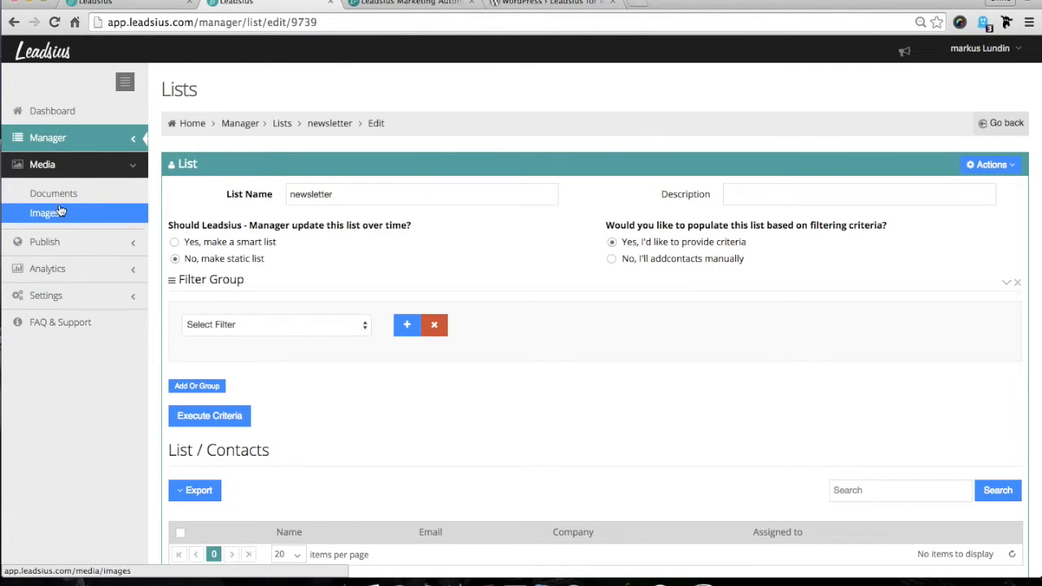
{"action": "left_click", "coordinate": [138, 167]}
Open the email editor's overview of existing emails
{"action": "left_click", "coordinate": [109, 190]}
{"action": "scroll", "coordinate": [107, 197], "scroll_direction": "down", "scroll_amount": 1}
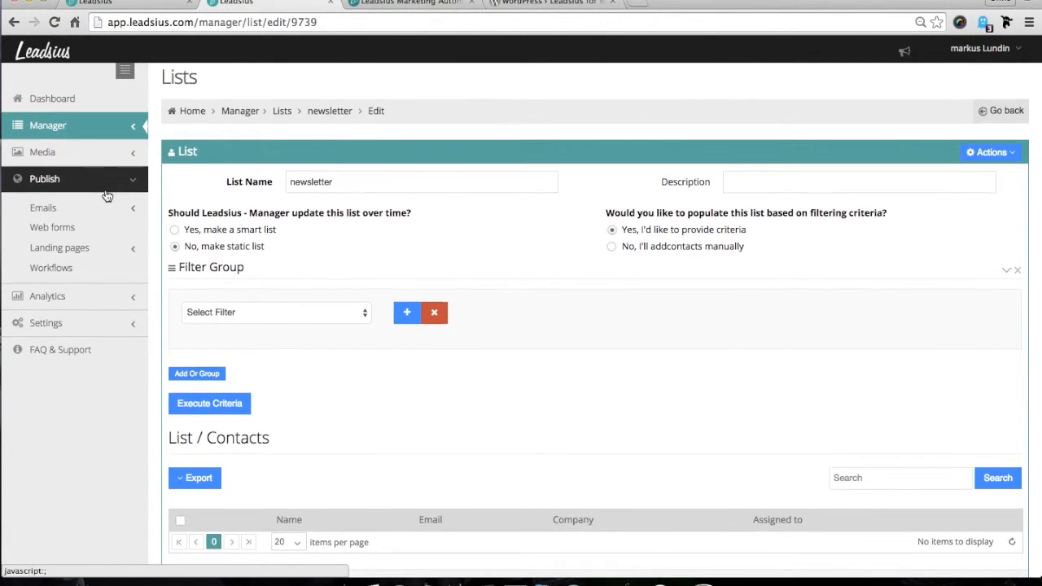
{"action": "left_click", "coordinate": [46, 208]}
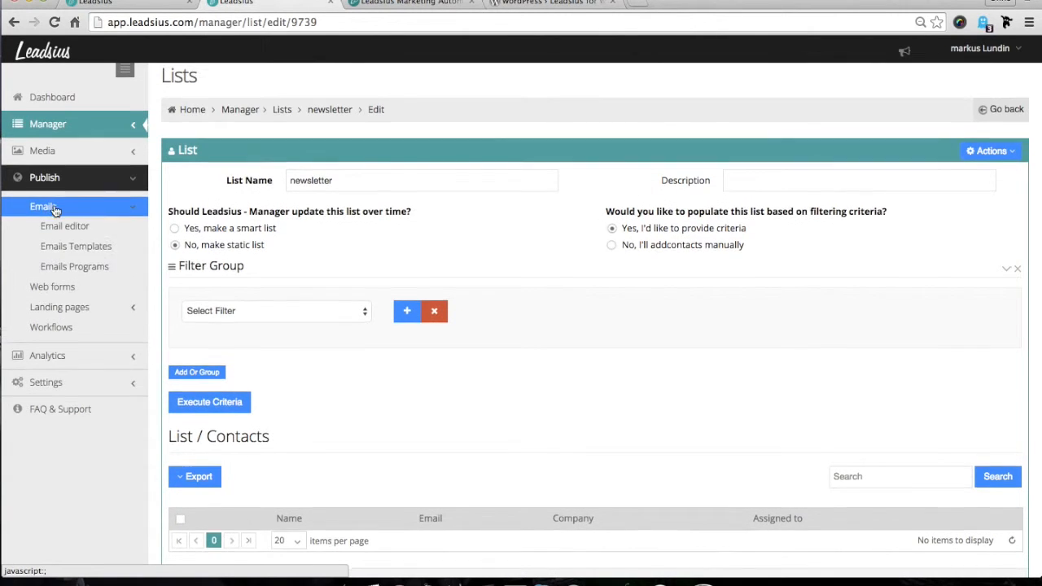
{"action": "scroll", "coordinate": [50, 208], "scroll_direction": "down", "scroll_amount": 1}
{"action": "left_click", "coordinate": [52, 196]}
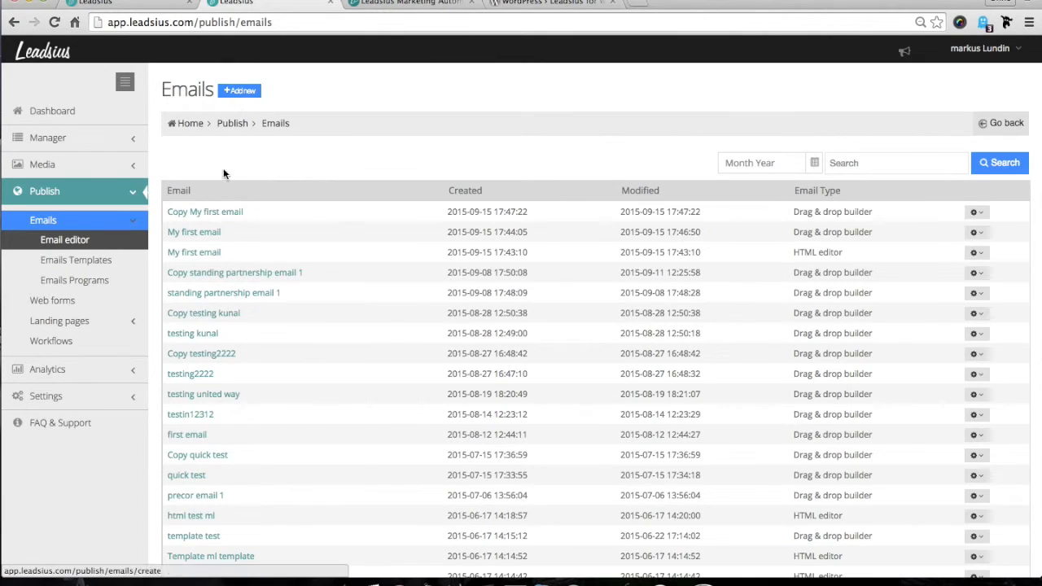
Create a new email named "testing my first email" with the drag and drop editor, based on the Newsletter template
{"action": "left_click", "coordinate": [240, 91]}
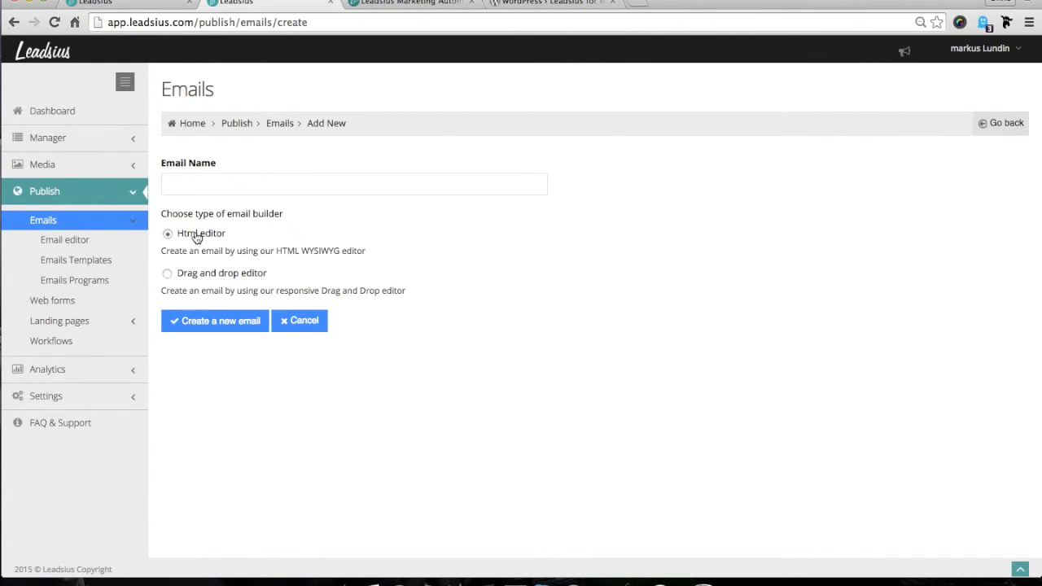
{"action": "left_click", "coordinate": [211, 194]}
{"action": "left_click", "coordinate": [167, 273]}
{"action": "left_click", "coordinate": [185, 184]}
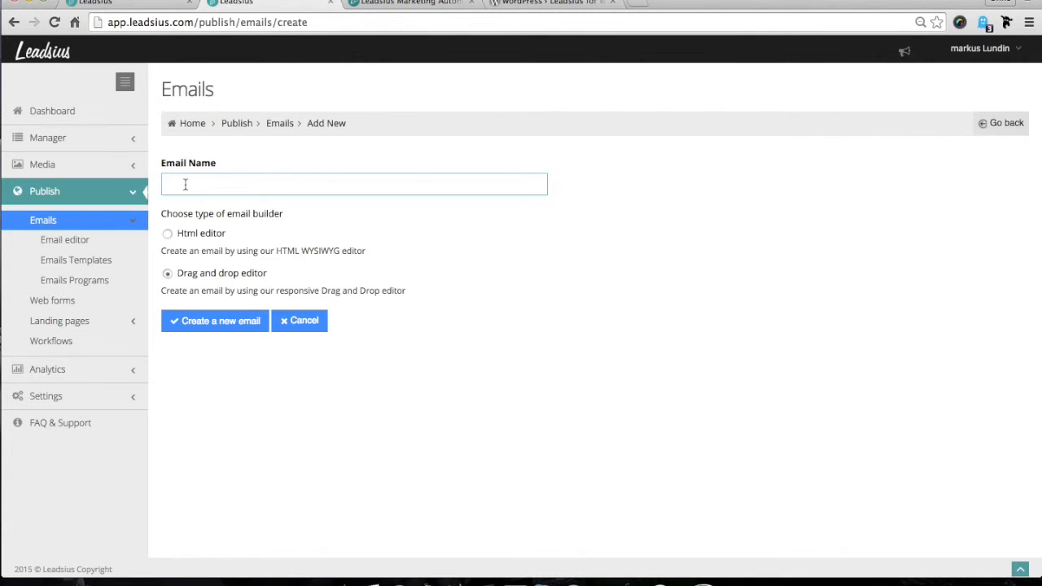
{"action": "type", "text": "testing"}
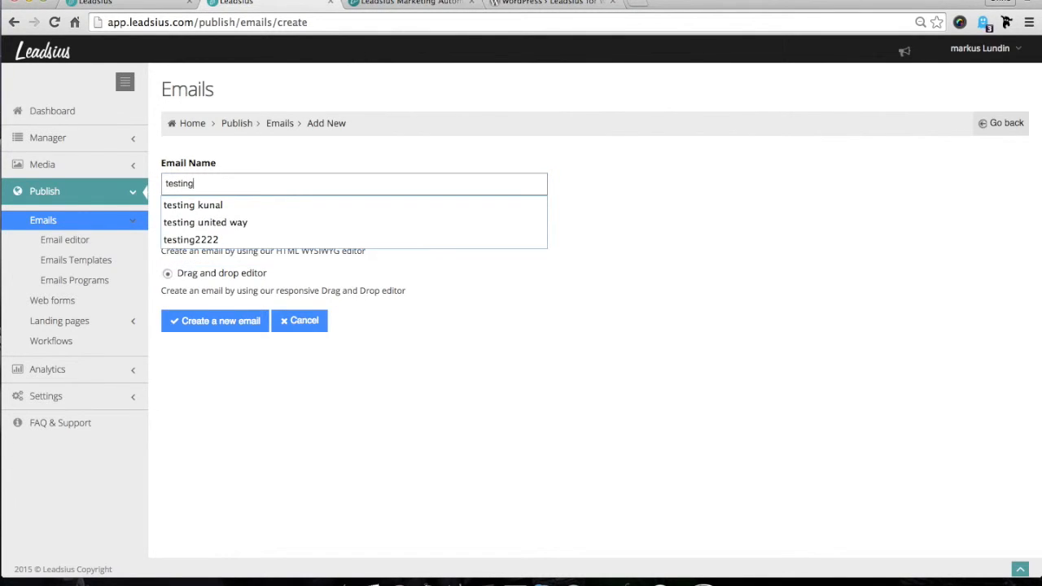
{"action": "type", "text": " my first email"}
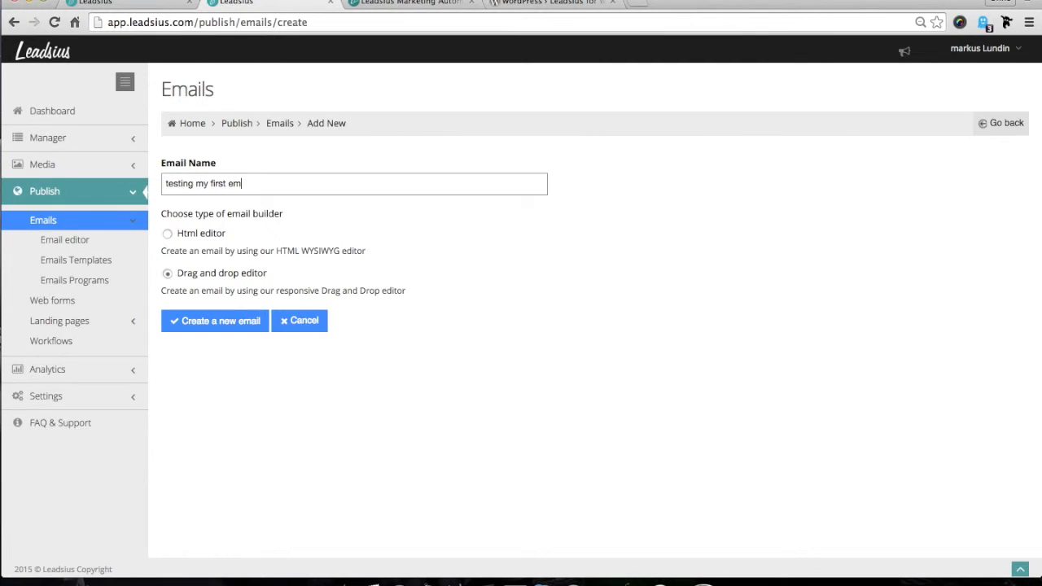
{"action": "left_click", "coordinate": [185, 322]}
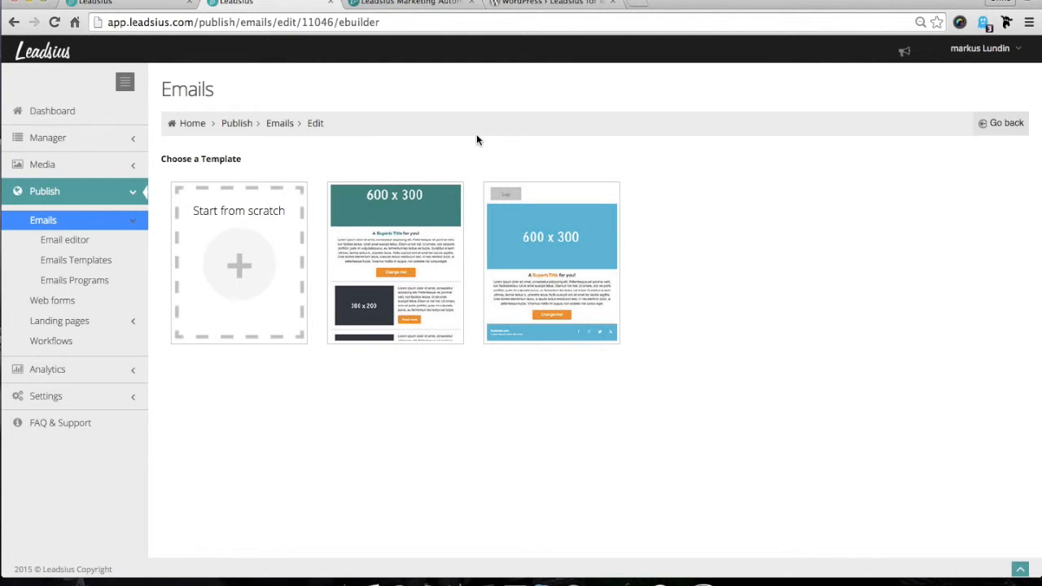
{"action": "mouse_move", "coordinate": [377, 236]}
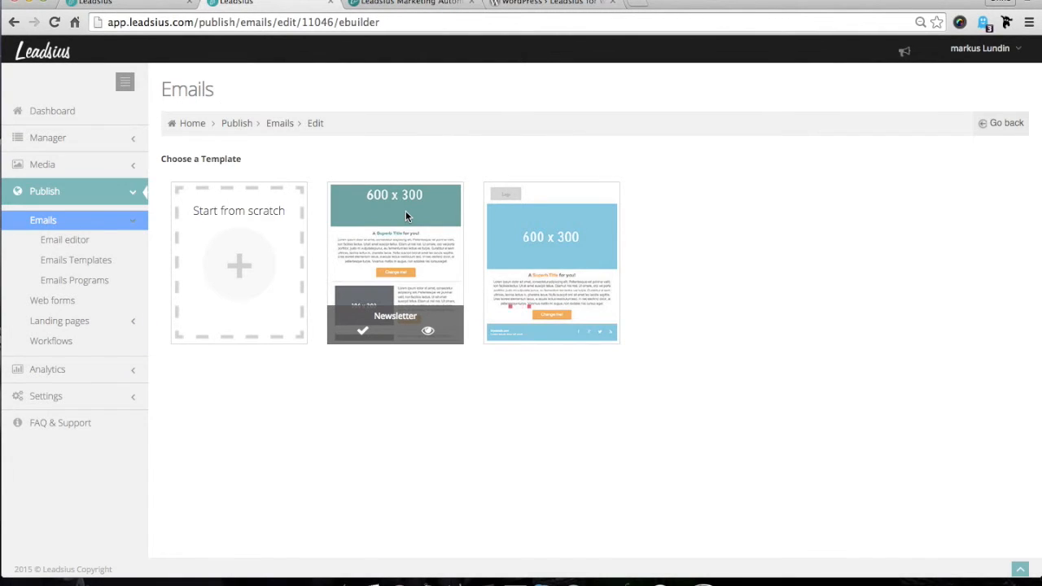
{"action": "left_click", "coordinate": [405, 216]}
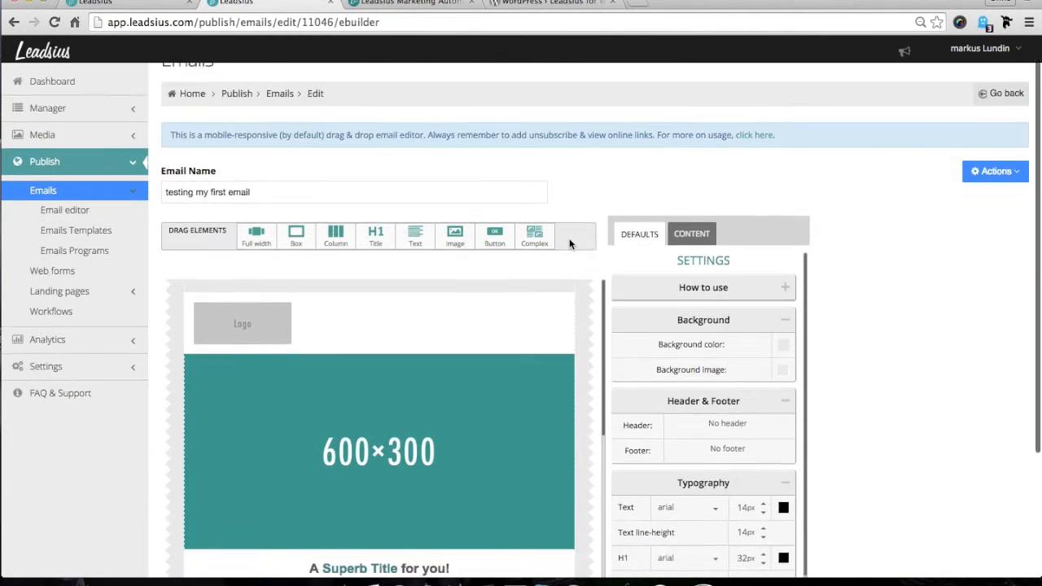
Replace the logo placeholder at the head of the email with logo_ld_gree_low.jpg from the media library
{"action": "scroll", "coordinate": [862, 216], "scroll_direction": "down", "scroll_amount": 5}
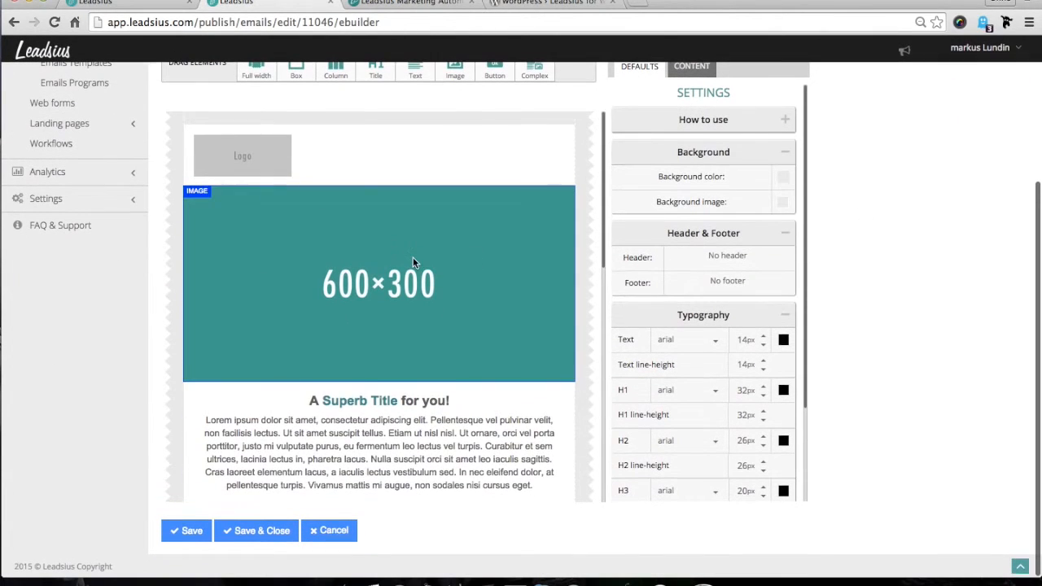
{"action": "scroll", "coordinate": [413, 257], "scroll_direction": "down", "scroll_amount": 1}
{"action": "left_click", "coordinate": [273, 138]}
{"action": "left_click", "coordinate": [272, 138]}
{"action": "mouse_move", "coordinate": [501, 457]}
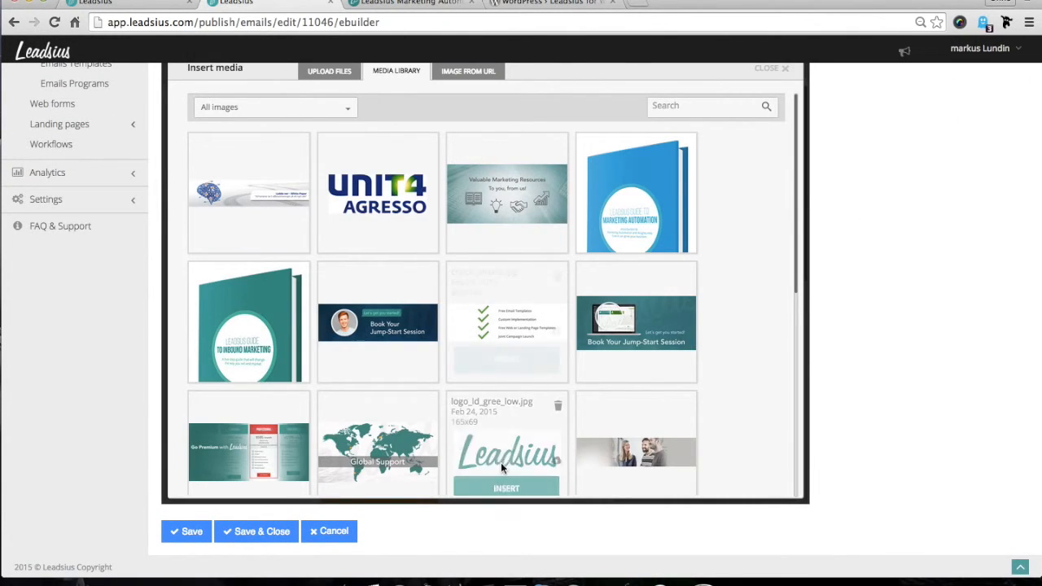
{"action": "left_click", "coordinate": [500, 485]}
Examine the content settings of the "Change me!" button and of the text block above it
{"action": "scroll", "coordinate": [681, 296], "scroll_direction": "down", "scroll_amount": 4}
{"action": "left_click", "coordinate": [432, 486]}
{"action": "scroll", "coordinate": [724, 334], "scroll_direction": "up", "scroll_amount": 1}
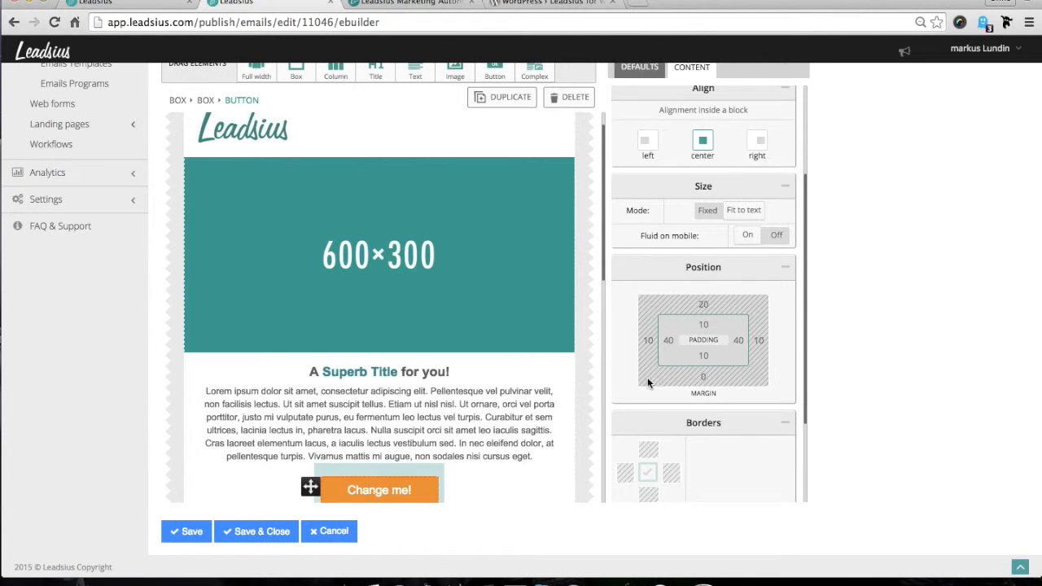
{"action": "scroll", "coordinate": [807, 328], "scroll_direction": "down", "scroll_amount": 2}
{"action": "scroll", "coordinate": [379, 304], "scroll_direction": "down", "scroll_amount": 3}
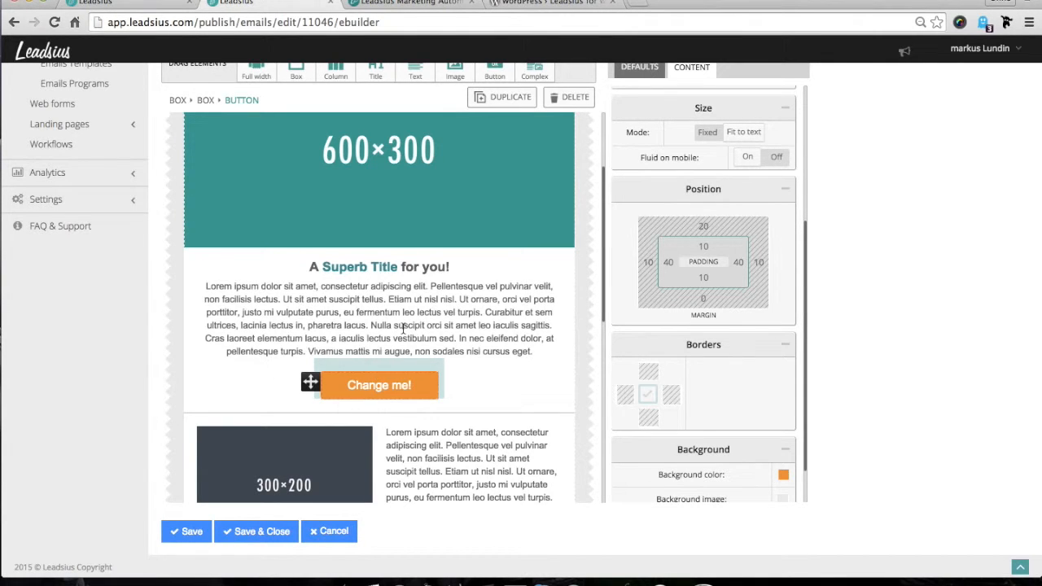
{"action": "left_click", "coordinate": [449, 326]}
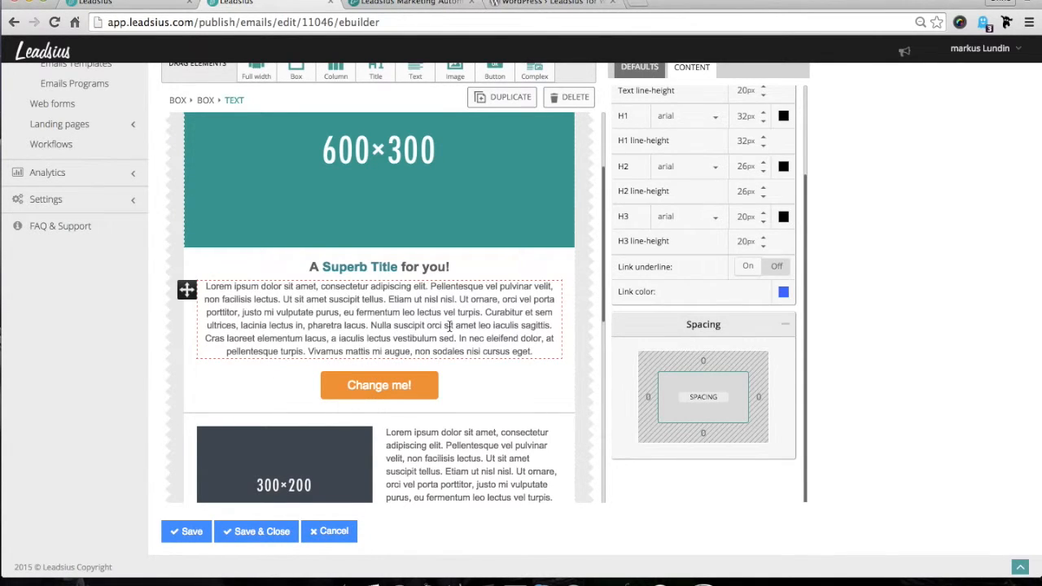
{"action": "scroll", "coordinate": [448, 325], "scroll_direction": "down", "scroll_amount": 3}
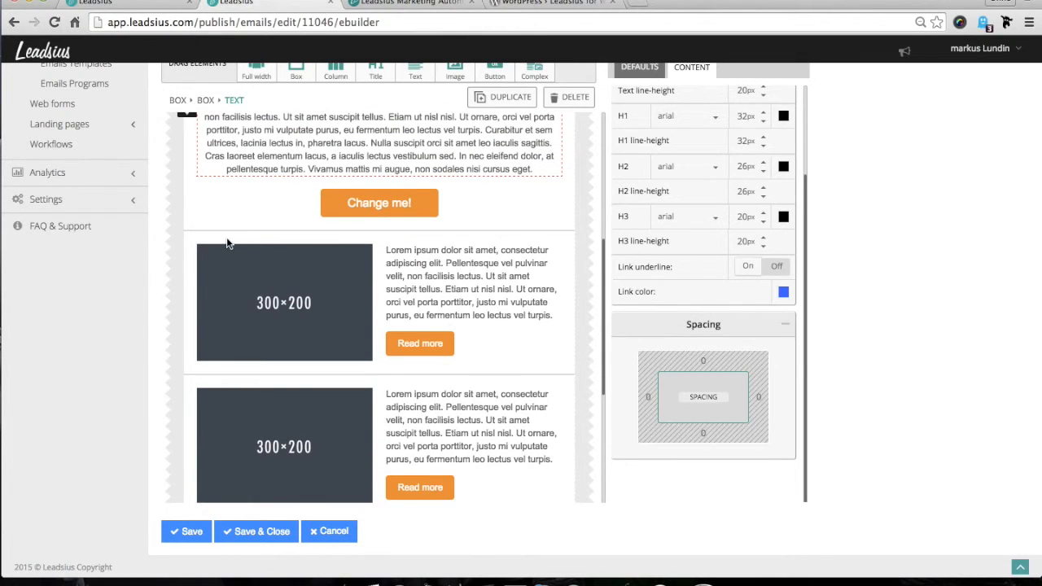
Delete the first two rows with a 300×200 image, text and "Read more" button below the main section
{"action": "left_click", "coordinate": [226, 237]}
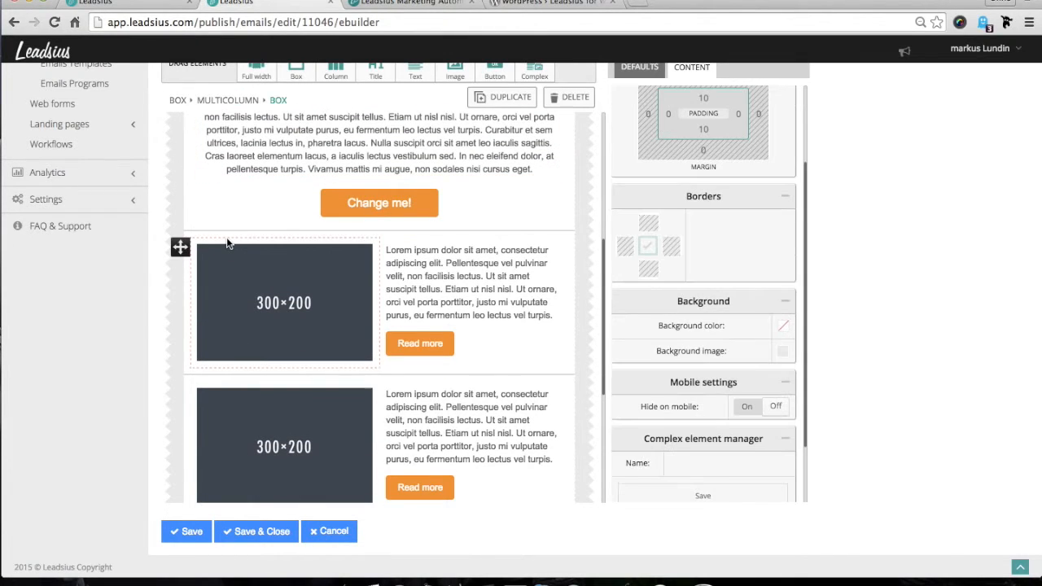
{"action": "left_click", "coordinate": [578, 108]}
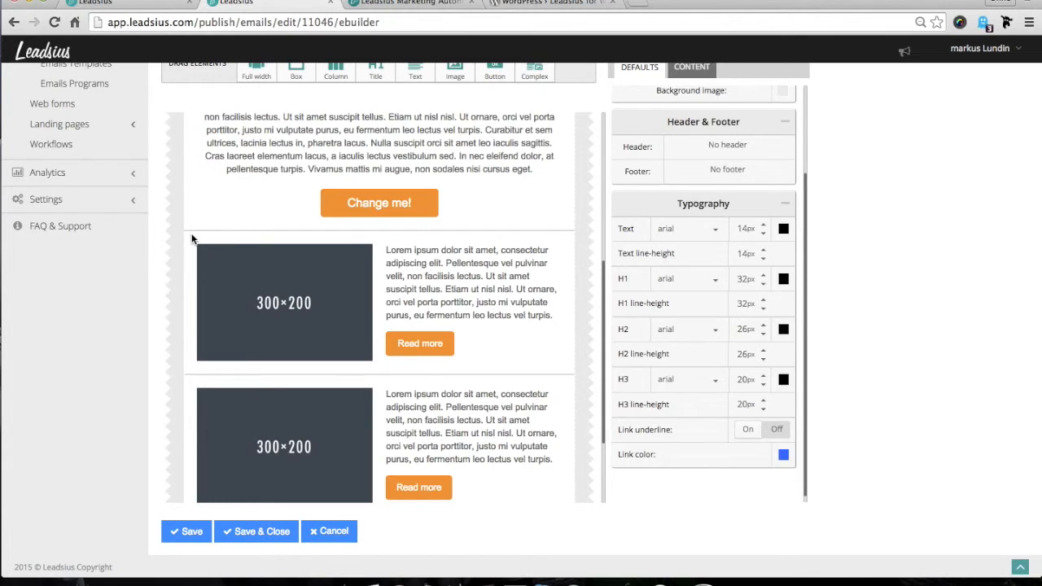
{"action": "left_click", "coordinate": [192, 237]}
{"action": "left_click", "coordinate": [577, 103]}
{"action": "scroll", "coordinate": [535, 233], "scroll_direction": "up", "scroll_amount": 5}
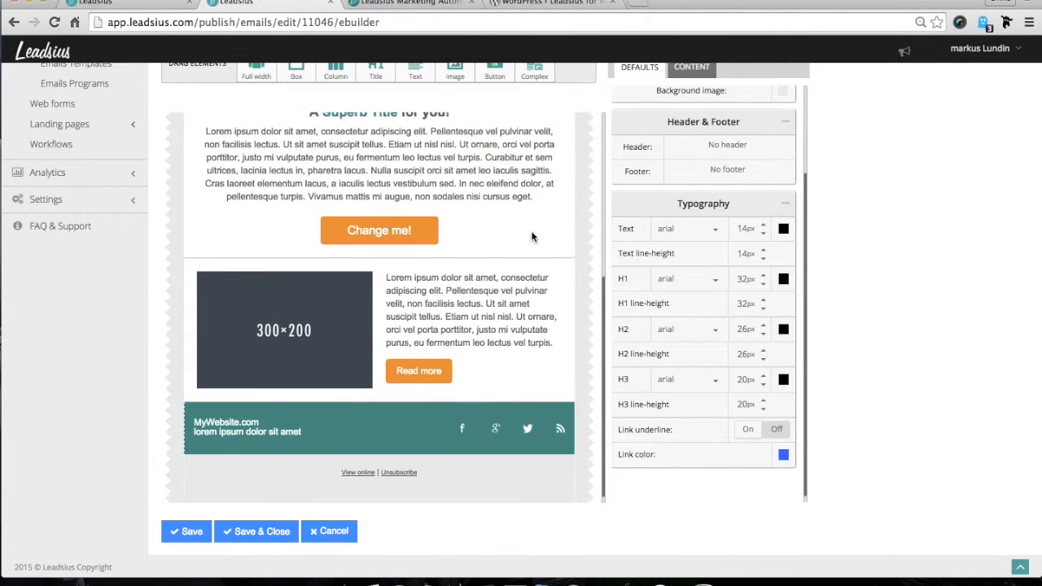
{"action": "scroll", "coordinate": [905, 251], "scroll_direction": "up", "scroll_amount": 5}
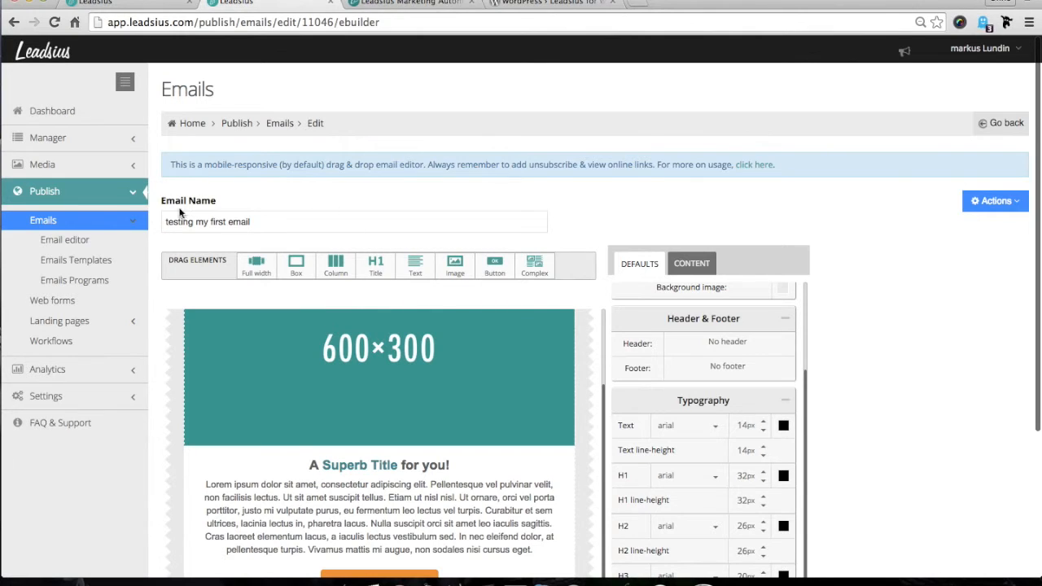
Return to the overview of emails and duplicate "testing my first email"
{"action": "left_click", "coordinate": [87, 241]}
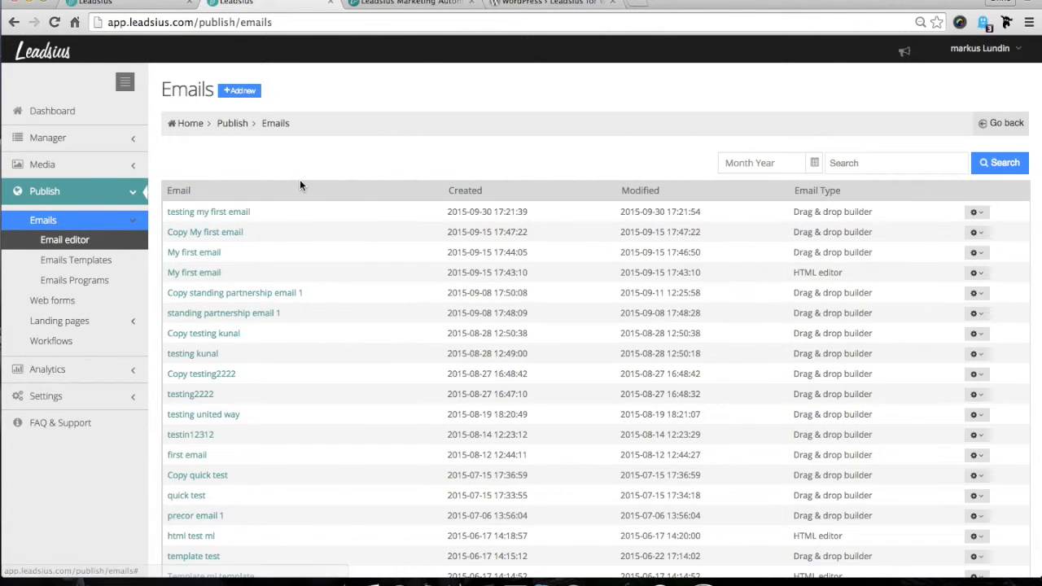
{"action": "left_click", "coordinate": [975, 212]}
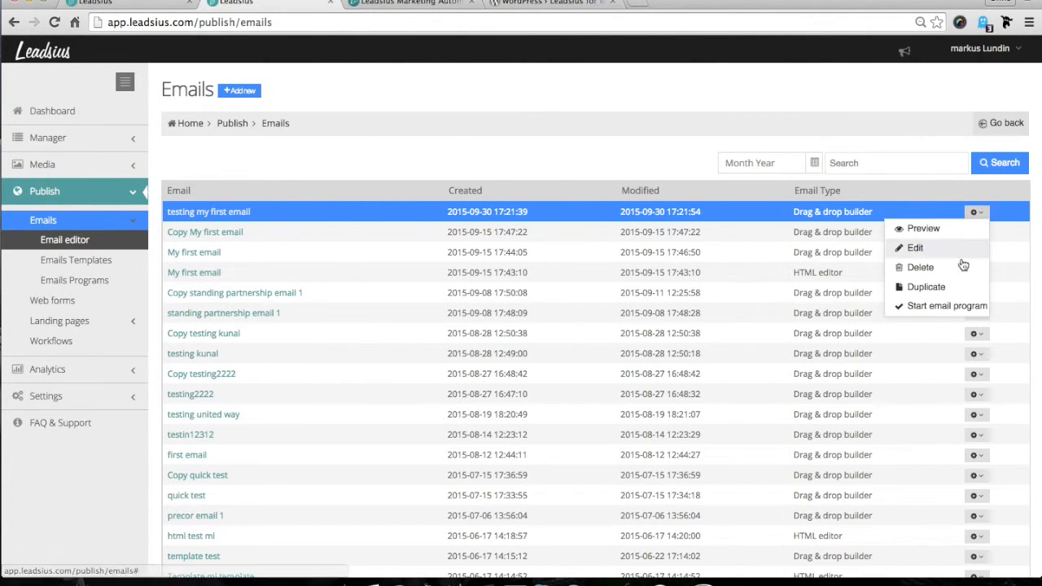
{"action": "left_click", "coordinate": [943, 286]}
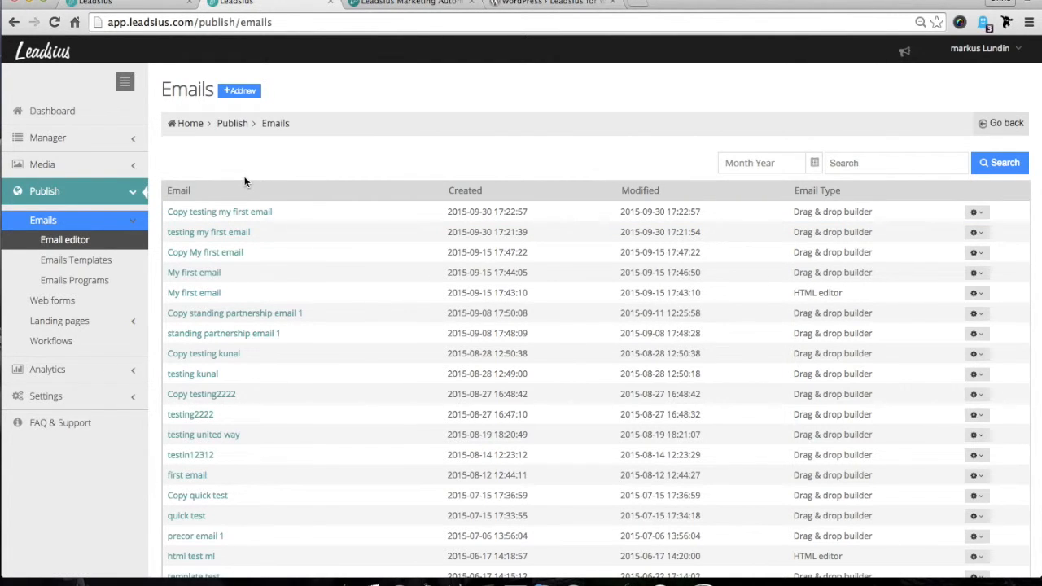
Create a new email program named "my first newsletter" and save it
{"action": "left_click", "coordinate": [96, 281]}
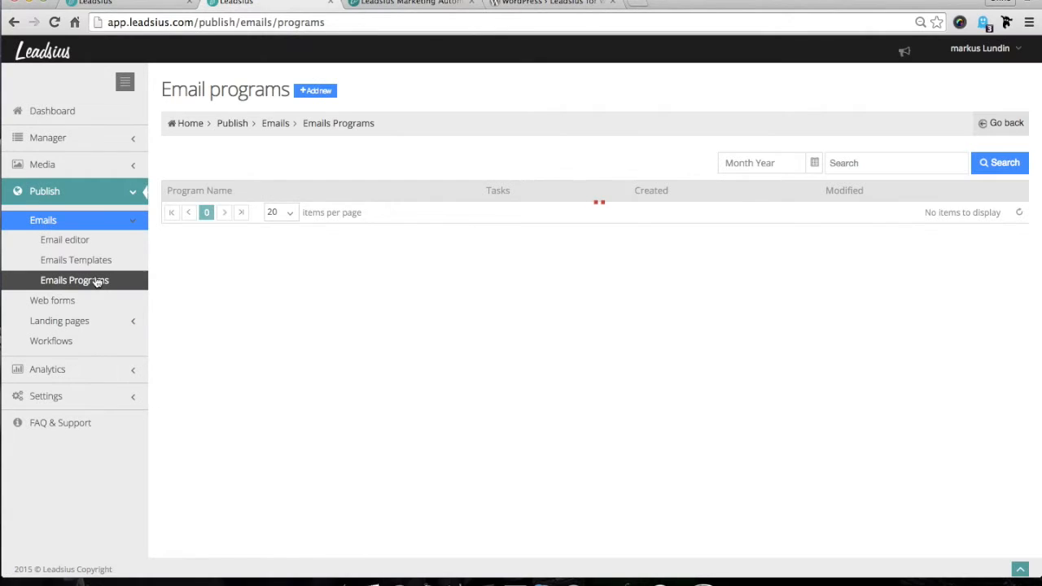
{"action": "left_click", "coordinate": [319, 95]}
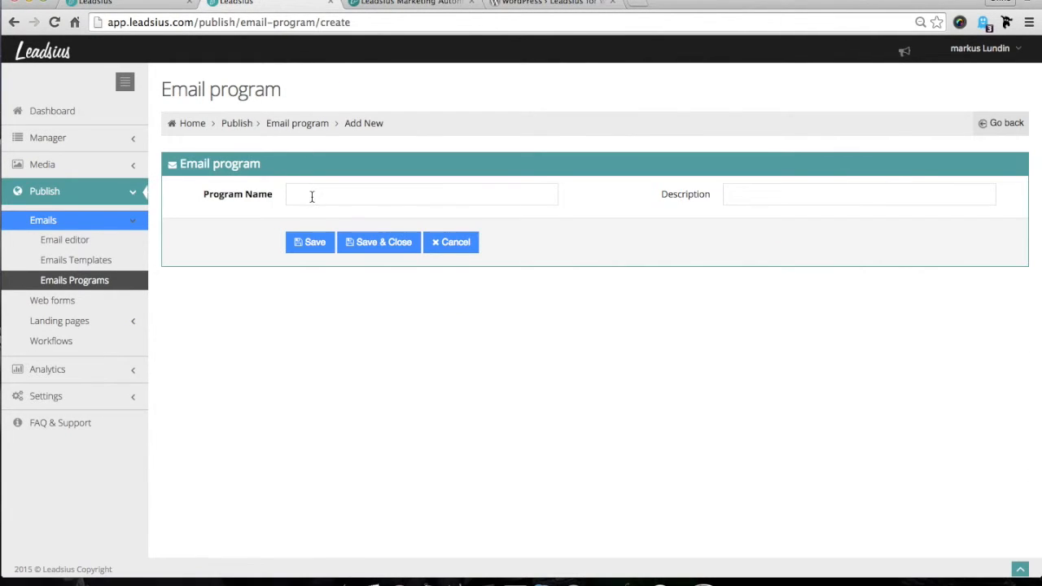
{"action": "left_click", "coordinate": [310, 194]}
{"action": "type", "text": "my first"}
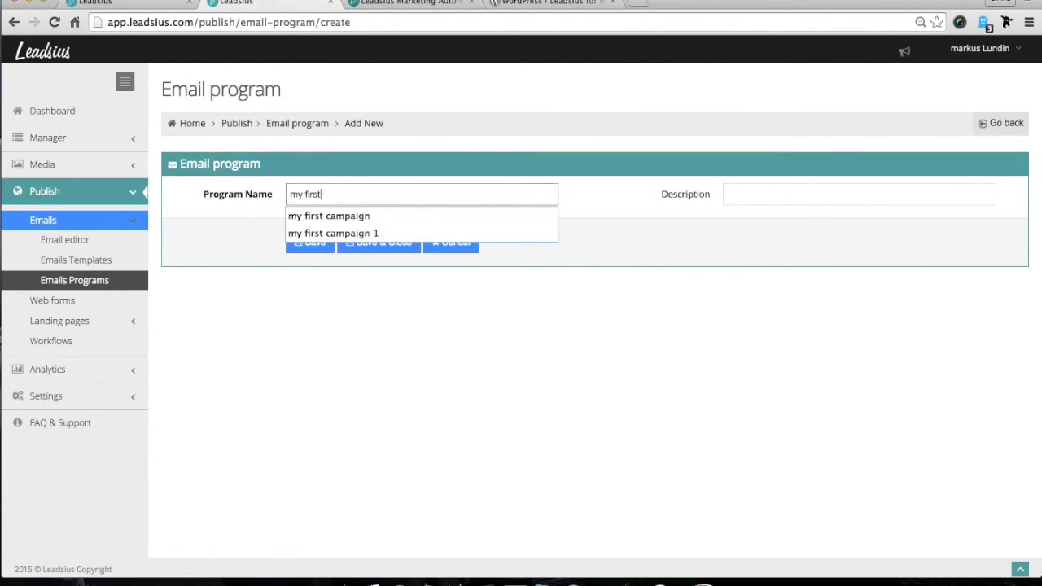
{"action": "type", "text": " newsletter"}
{"action": "left_click", "coordinate": [312, 241]}
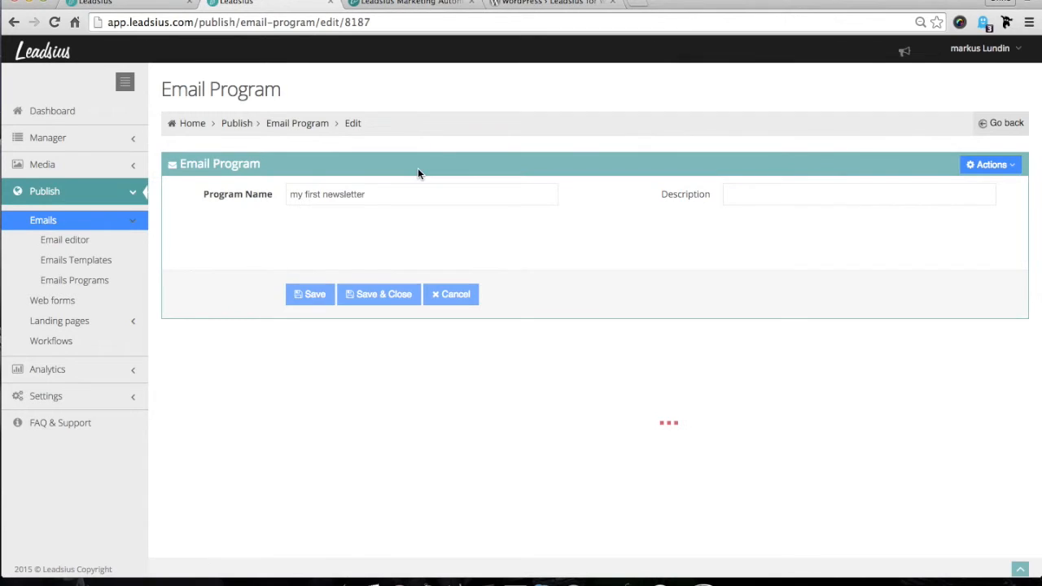
Examine the program's Send Email task, including the available senders, recipient lists, scheduling options and follow-up conditions
{"action": "scroll", "coordinate": [418, 168], "scroll_direction": "down", "scroll_amount": 2}
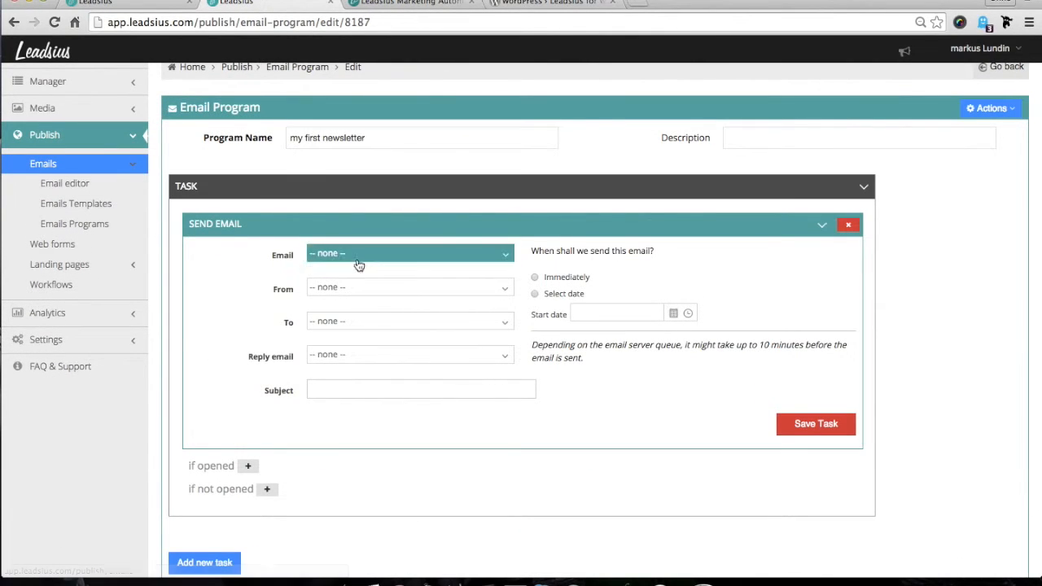
{"action": "left_click", "coordinate": [340, 290]}
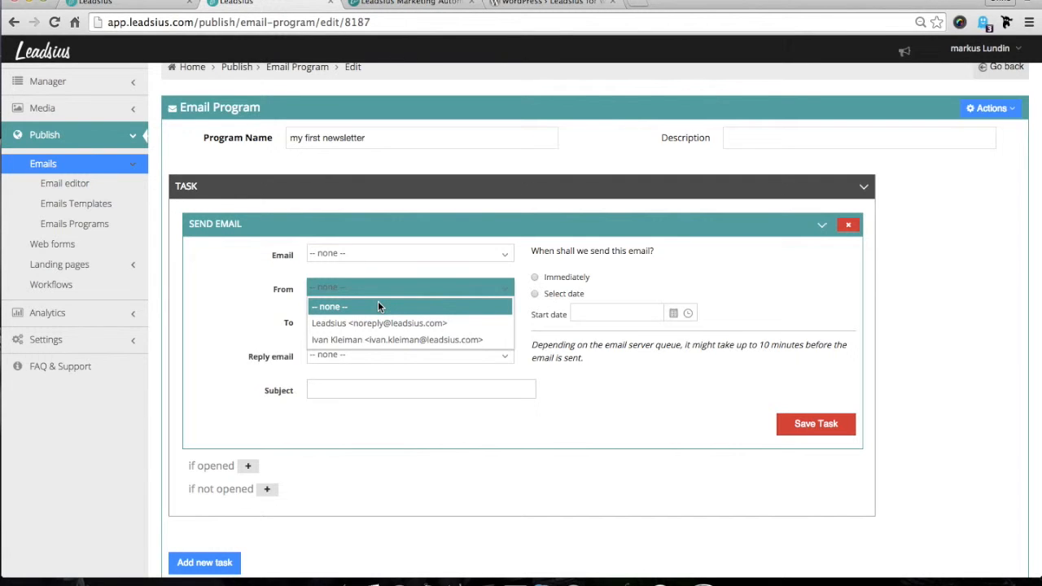
{"action": "left_click", "coordinate": [258, 294]}
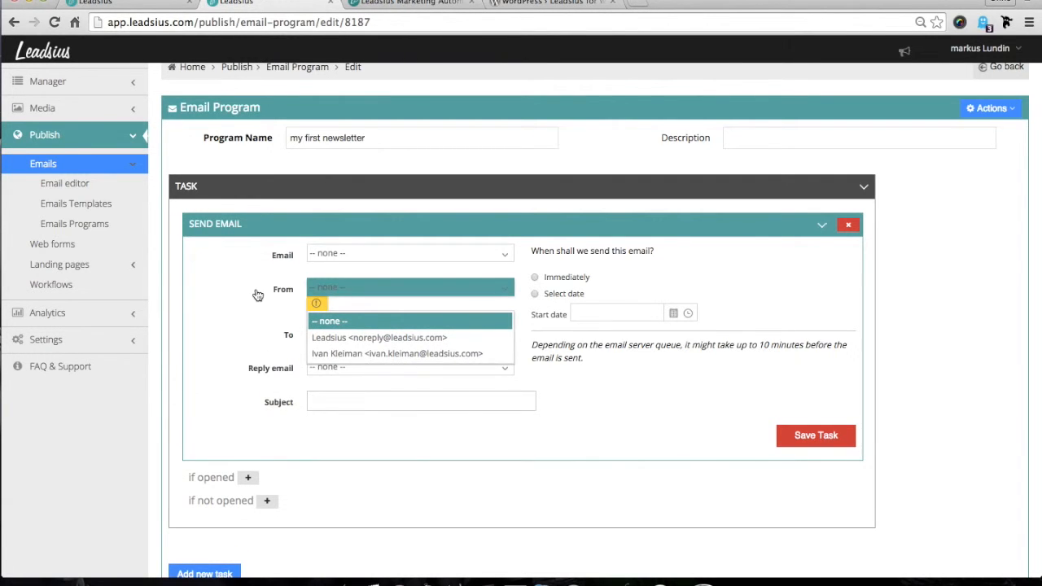
{"action": "left_click", "coordinate": [233, 301]}
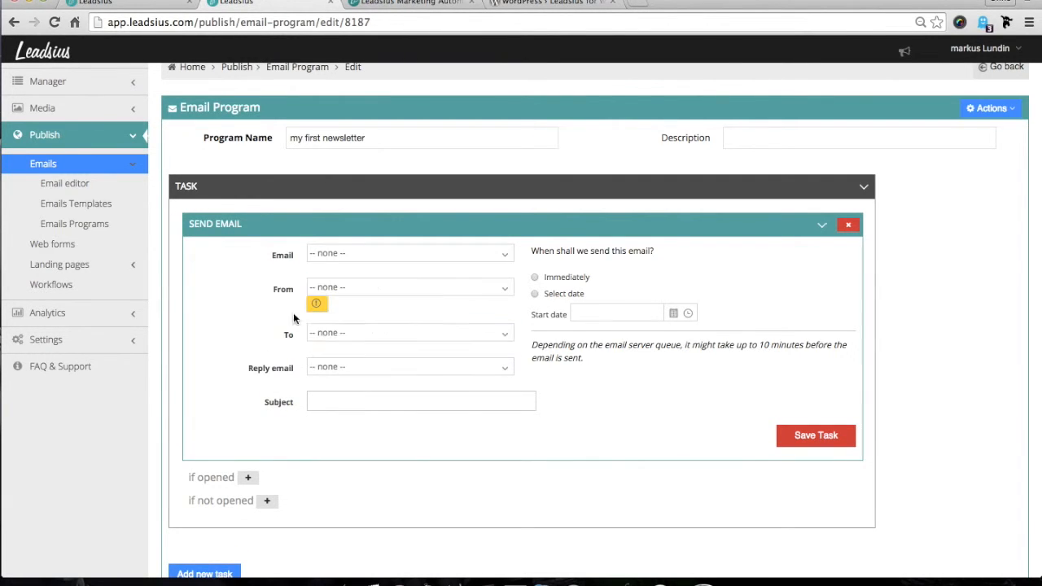
{"action": "left_click", "coordinate": [346, 337]}
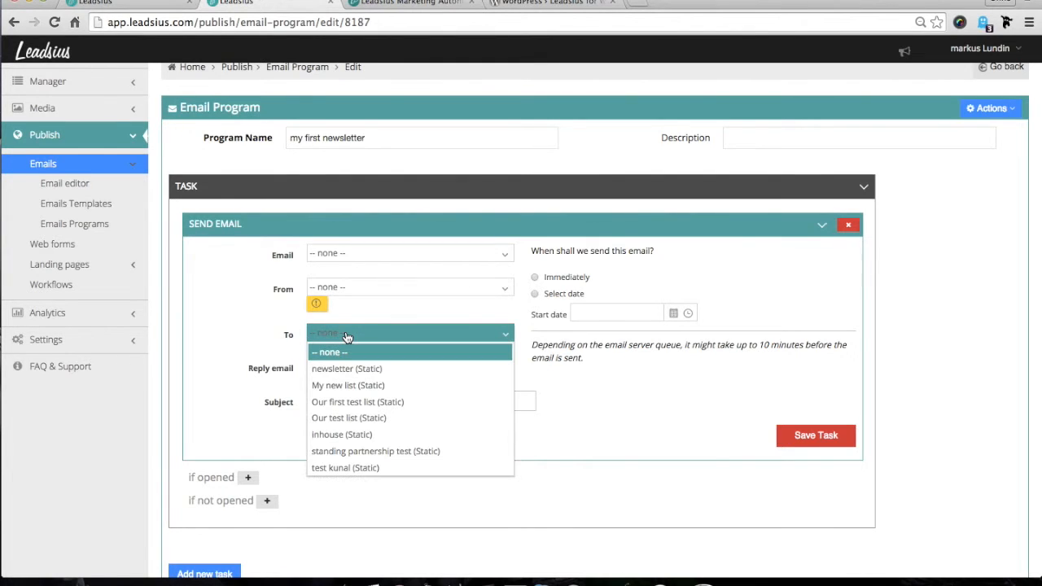
{"action": "left_click", "coordinate": [232, 317]}
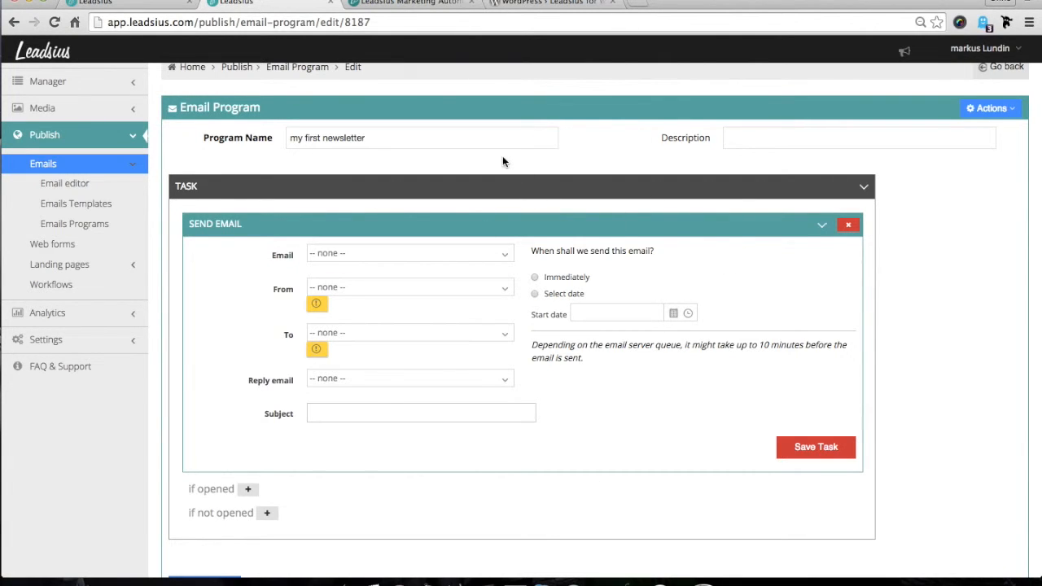
{"action": "scroll", "coordinate": [462, 494], "scroll_direction": "down", "scroll_amount": 2}
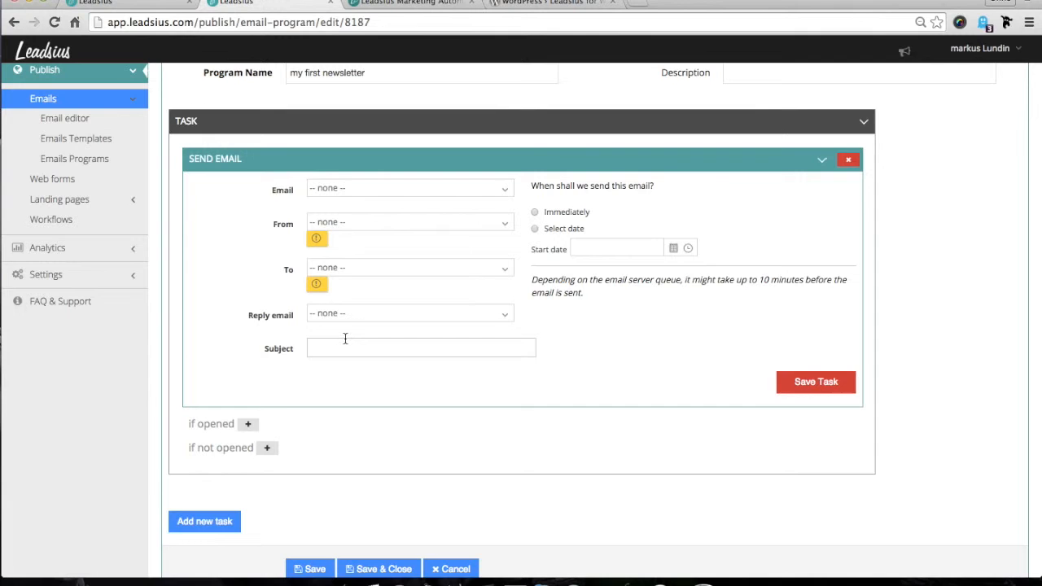
{"action": "scroll", "coordinate": [345, 338], "scroll_direction": "up", "scroll_amount": 2}
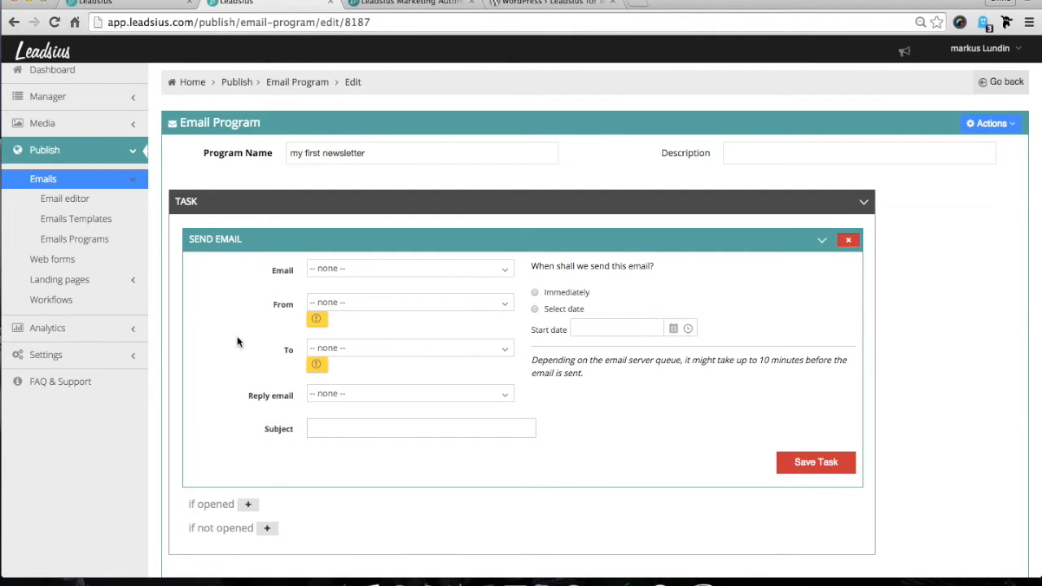
{"action": "scroll", "coordinate": [273, 189], "scroll_direction": "up", "scroll_amount": 2}
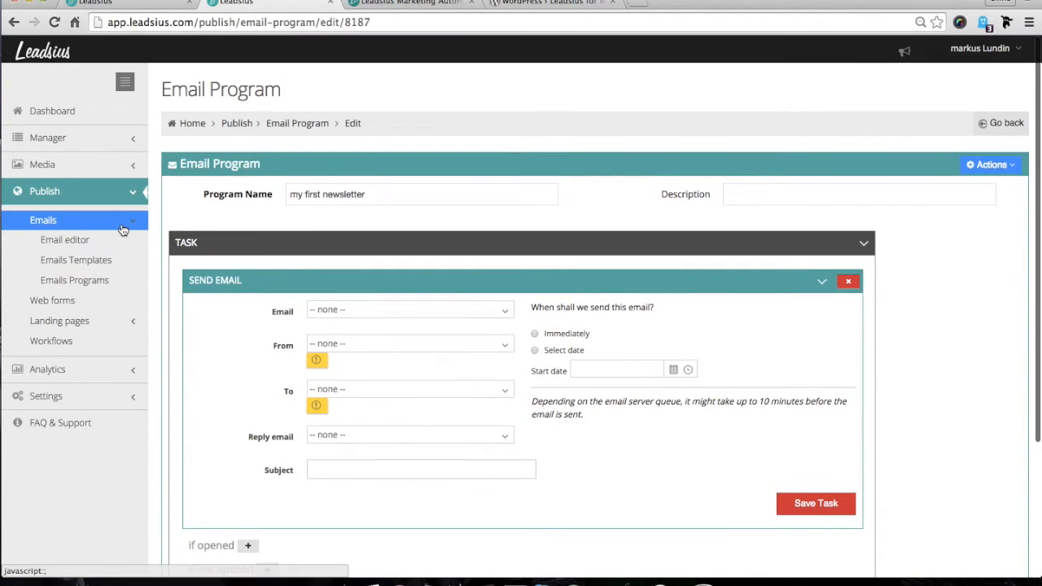
Open the overview of web forms and start a new web form in the builder
{"action": "left_click", "coordinate": [122, 228]}
{"action": "scroll", "coordinate": [98, 220], "scroll_direction": "down", "scroll_amount": 1}
{"action": "left_click", "coordinate": [52, 199]}
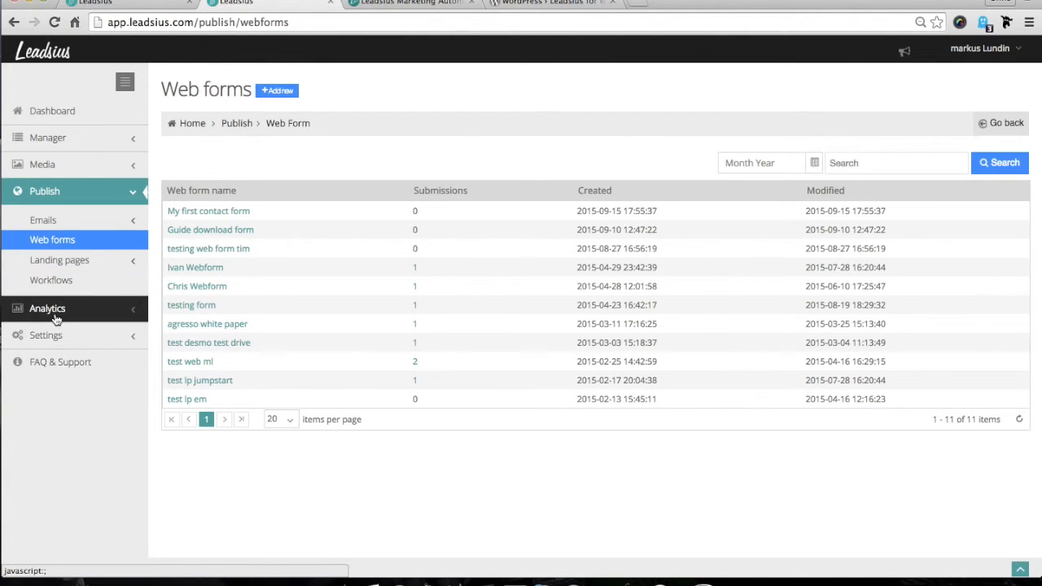
{"action": "left_click", "coordinate": [276, 92]}
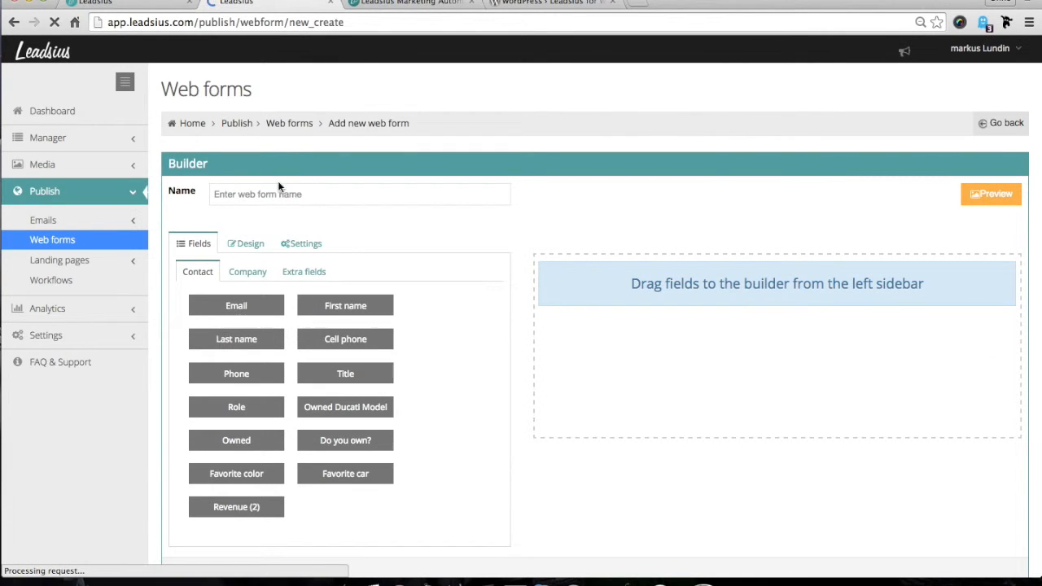
Name the web form "my newsletter form" and add the First name, Email and Favorite color contact fields to it
{"action": "left_click", "coordinate": [264, 194]}
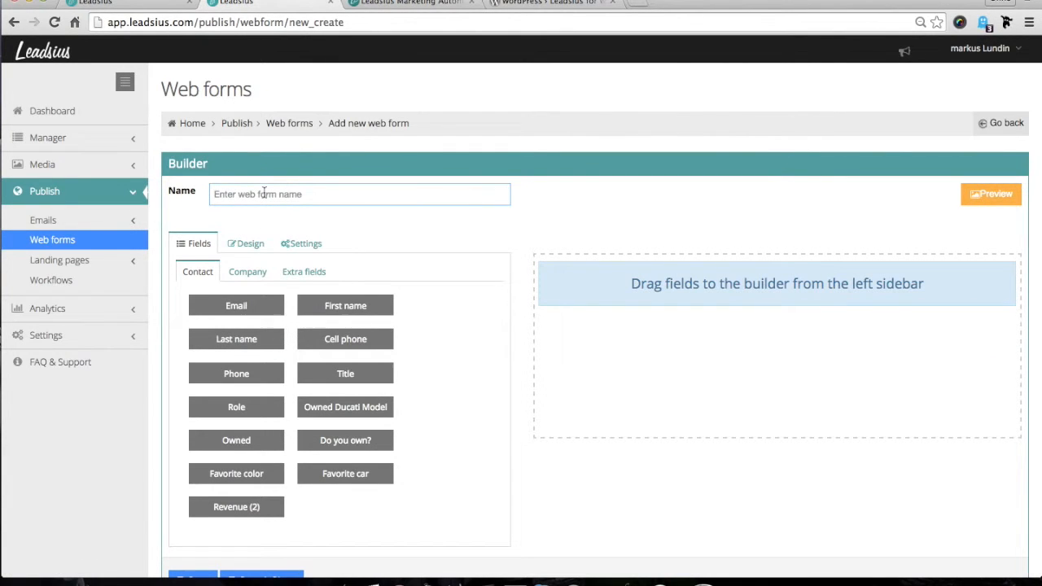
{"action": "type", "text": "my newsletter form"}
{"action": "left_click", "coordinate": [403, 229]}
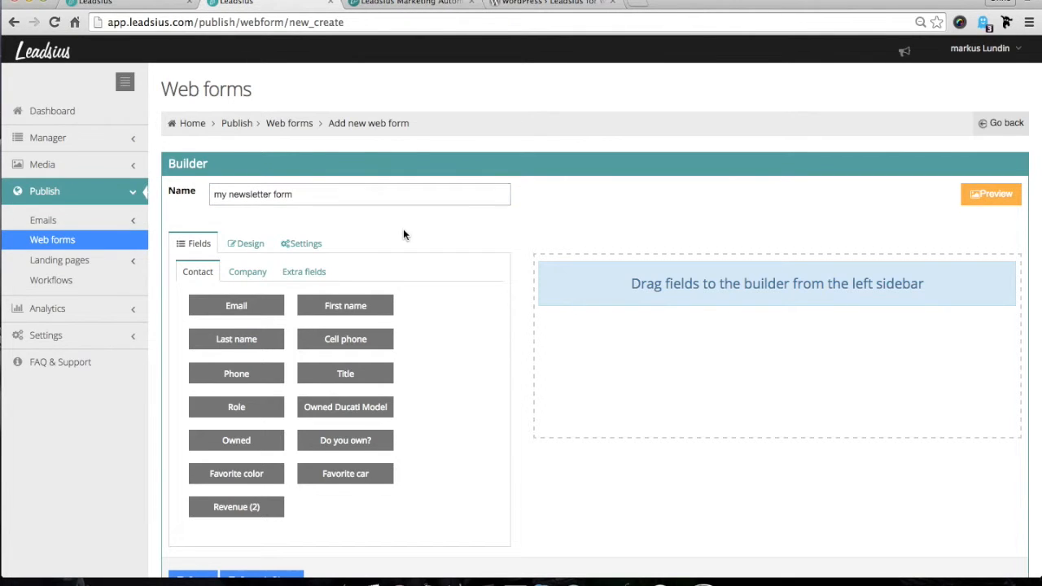
{"action": "left_click_drag", "start_coordinate": [345, 302], "coordinate": [560, 294]}
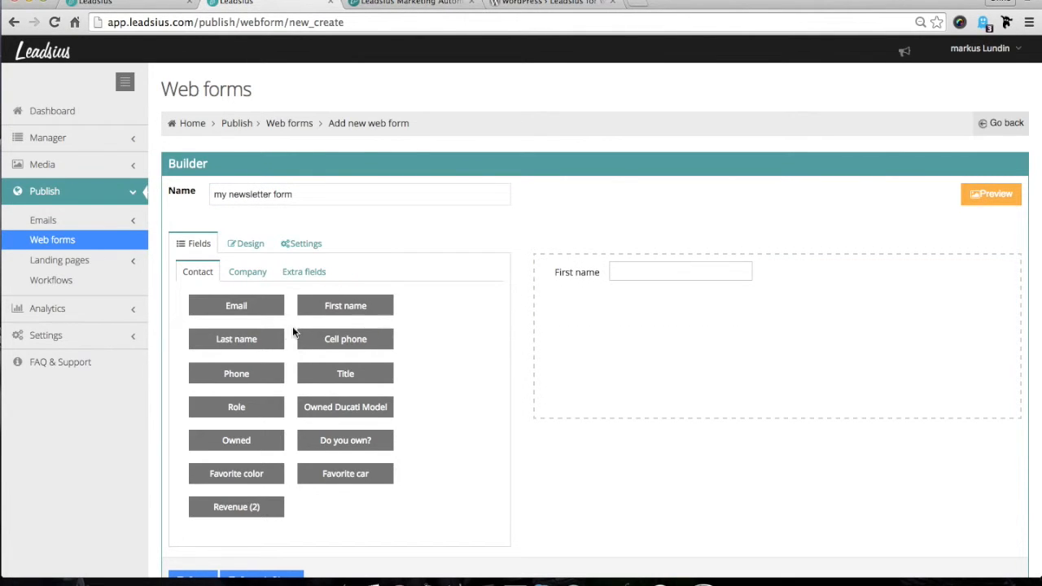
{"action": "left_click_drag", "start_coordinate": [253, 305], "coordinate": [539, 313]}
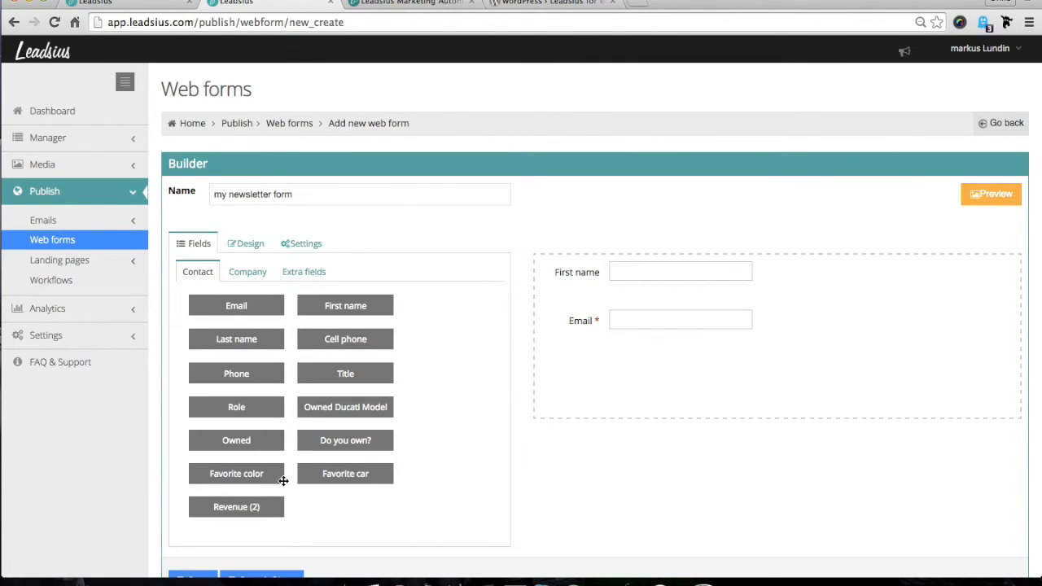
{"action": "left_click_drag", "start_coordinate": [250, 477], "coordinate": [621, 349]}
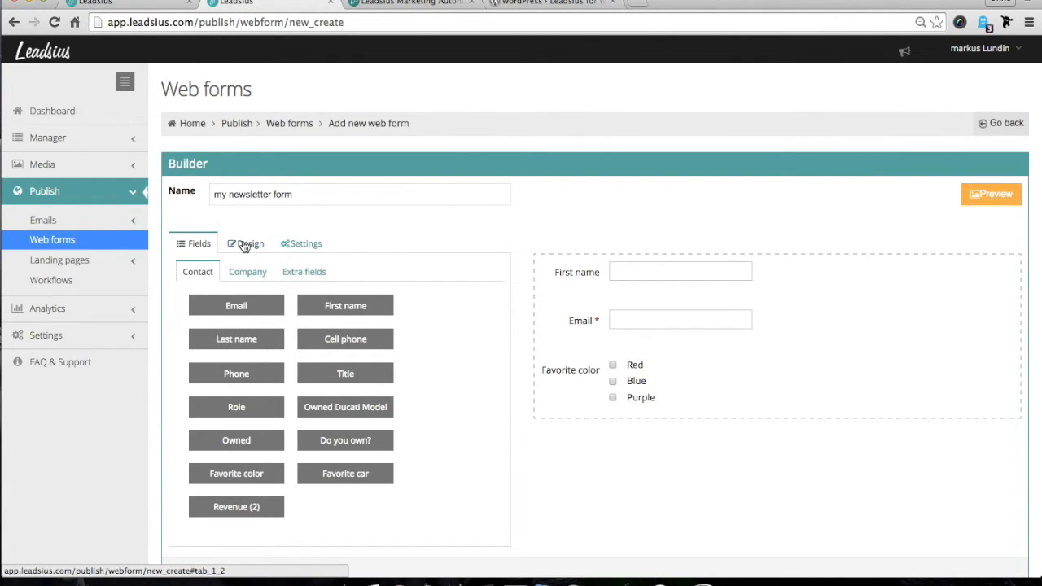
Examine the web form's design options, from theme, button and badge to width, custom CSS and custom JavaScript
{"action": "left_click", "coordinate": [244, 244]}
{"action": "scroll", "coordinate": [351, 355], "scroll_direction": "down", "scroll_amount": 3}
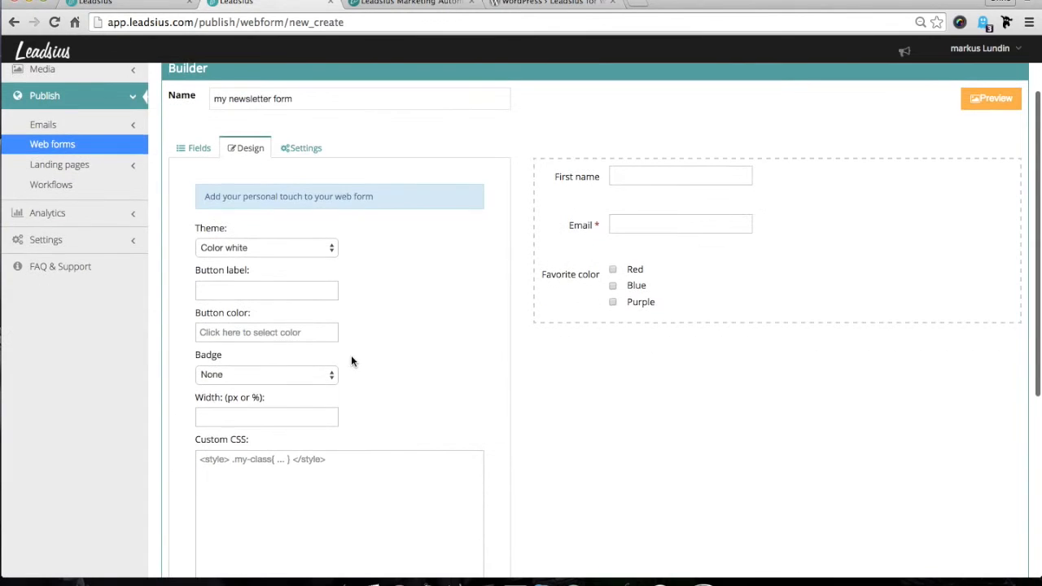
{"action": "left_click", "coordinate": [261, 286]}
{"action": "scroll", "coordinate": [260, 286], "scroll_direction": "down", "scroll_amount": 5}
{"action": "left_click", "coordinate": [235, 321]}
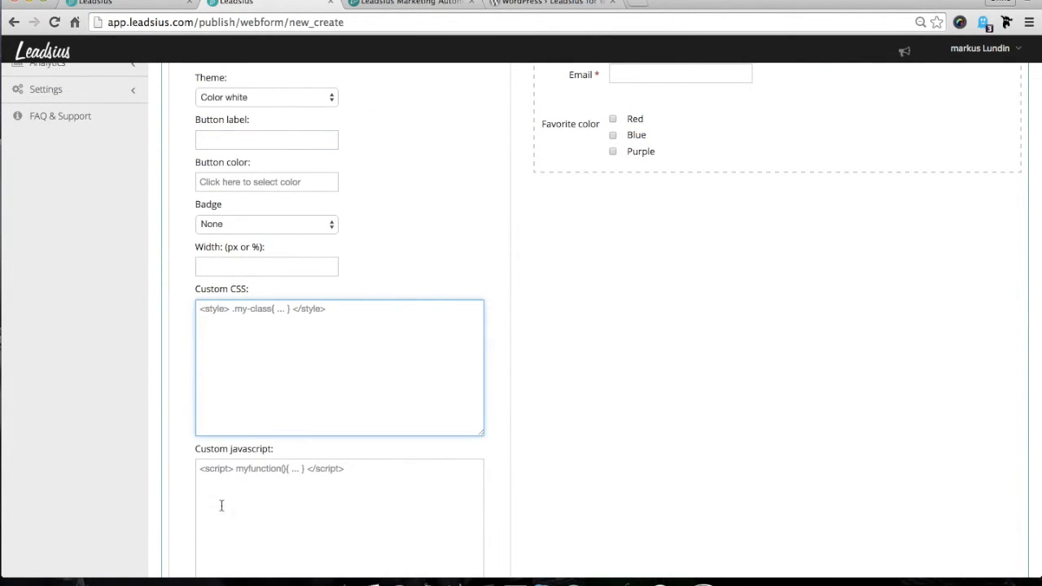
{"action": "scroll", "coordinate": [263, 399], "scroll_direction": "up", "scroll_amount": 8}
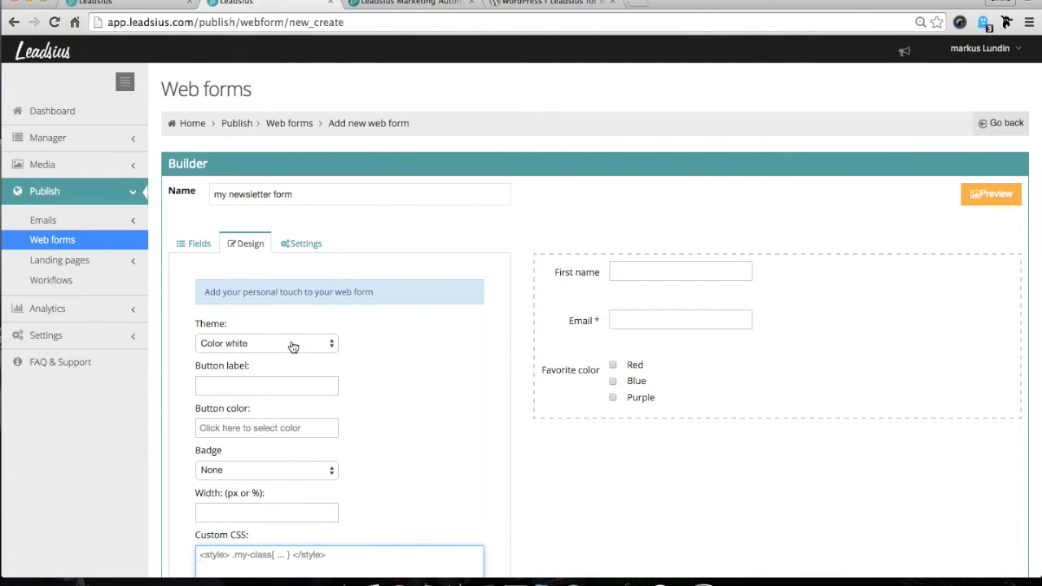
In the form's main settings, set the confirmation alert message to "thanks for submitting you're now subscribed!"
{"action": "left_click", "coordinate": [304, 249]}
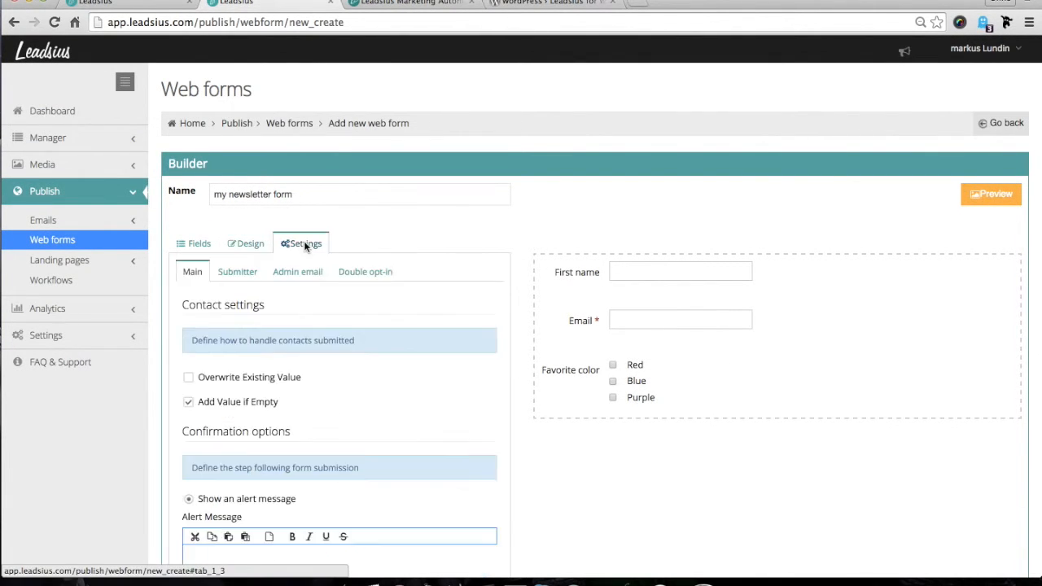
{"action": "scroll", "coordinate": [463, 254], "scroll_direction": "down", "scroll_amount": 4}
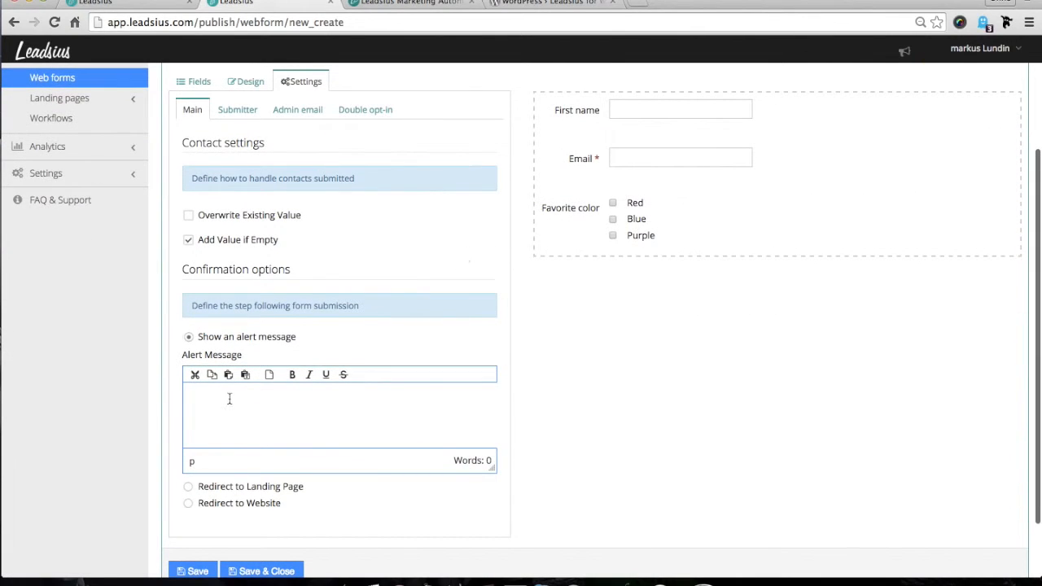
{"action": "type", "text": "thank"}
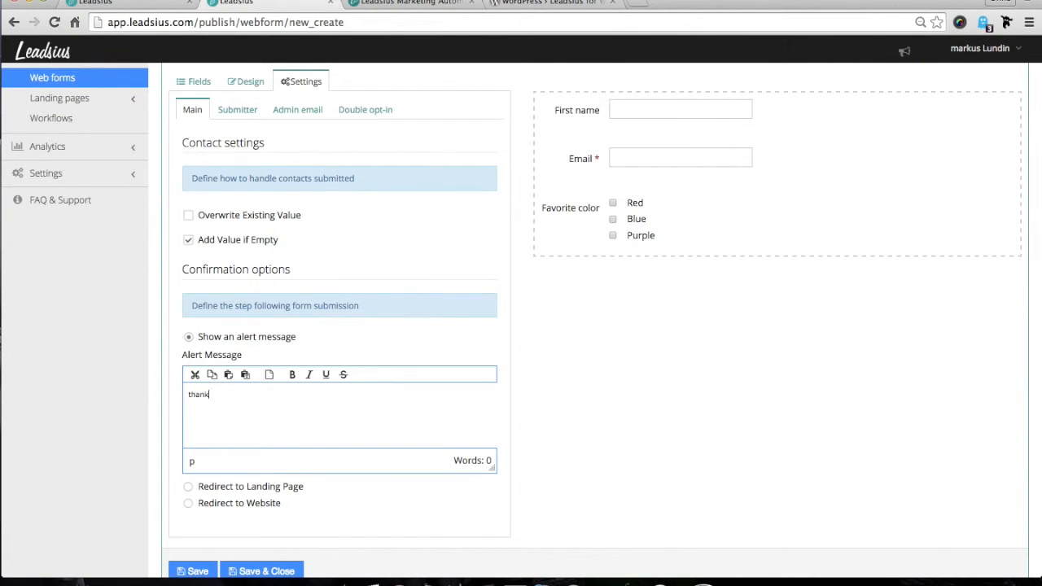
{"action": "type", "text": "s for submitting you're now subscribed!"}
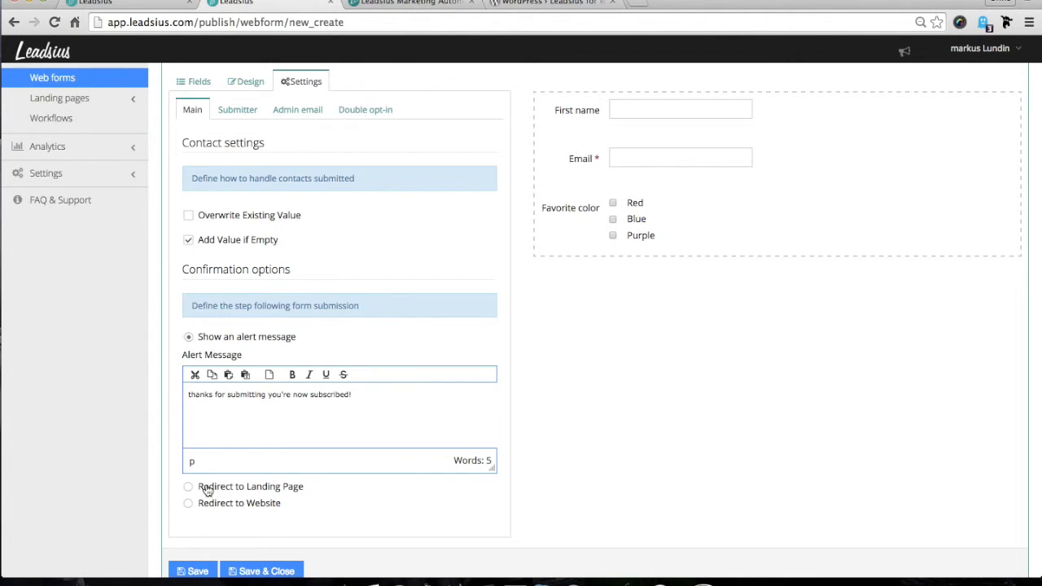
Try the Redirect to Landing Page confirmation, switch it to Redirect to Website, and view the submitter email settings
{"action": "left_click", "coordinate": [268, 491]}
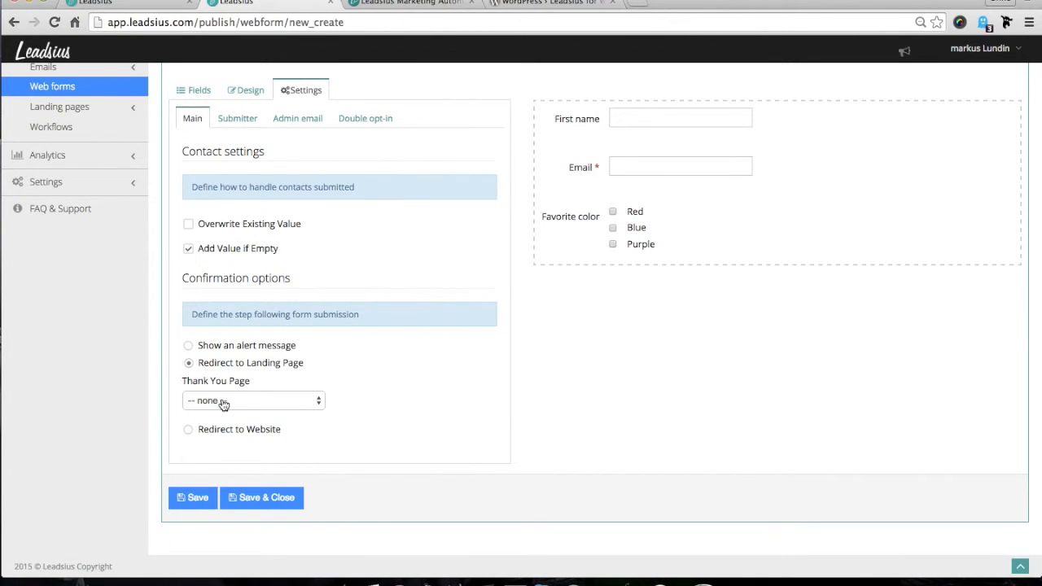
{"action": "left_click", "coordinate": [189, 429]}
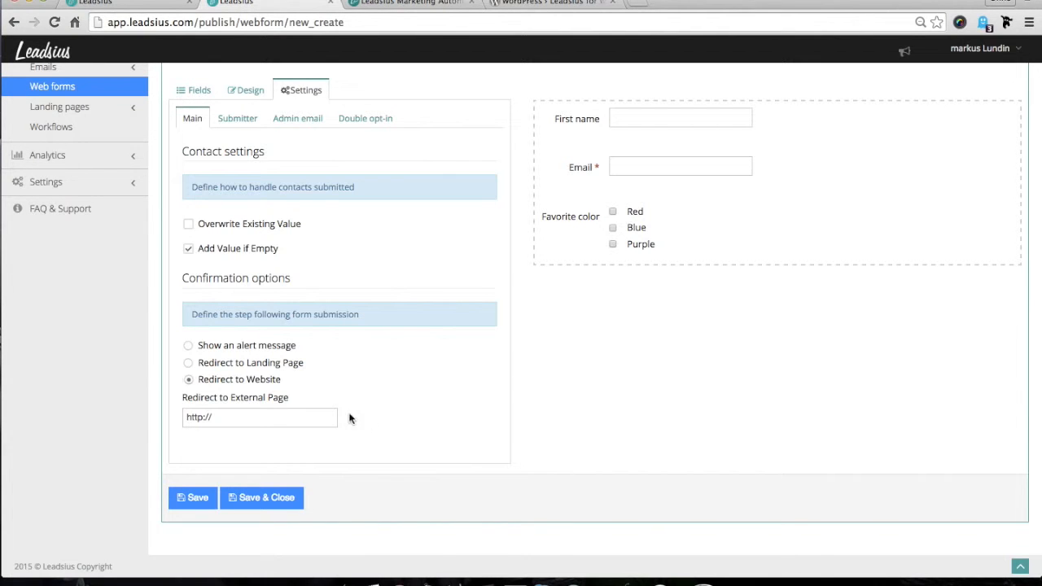
{"action": "scroll", "coordinate": [366, 418], "scroll_direction": "up", "scroll_amount": 2}
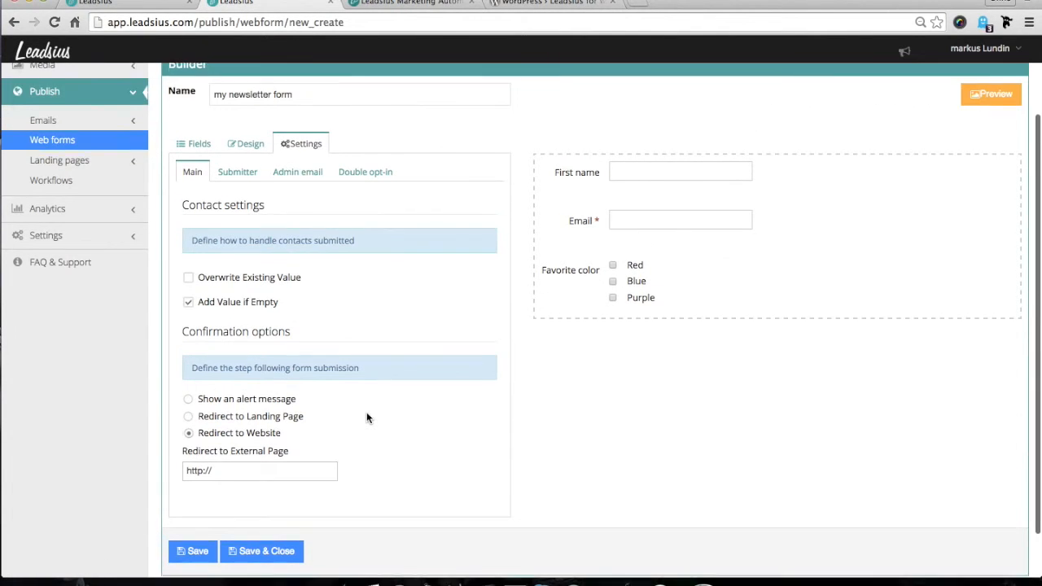
{"action": "left_click", "coordinate": [238, 175]}
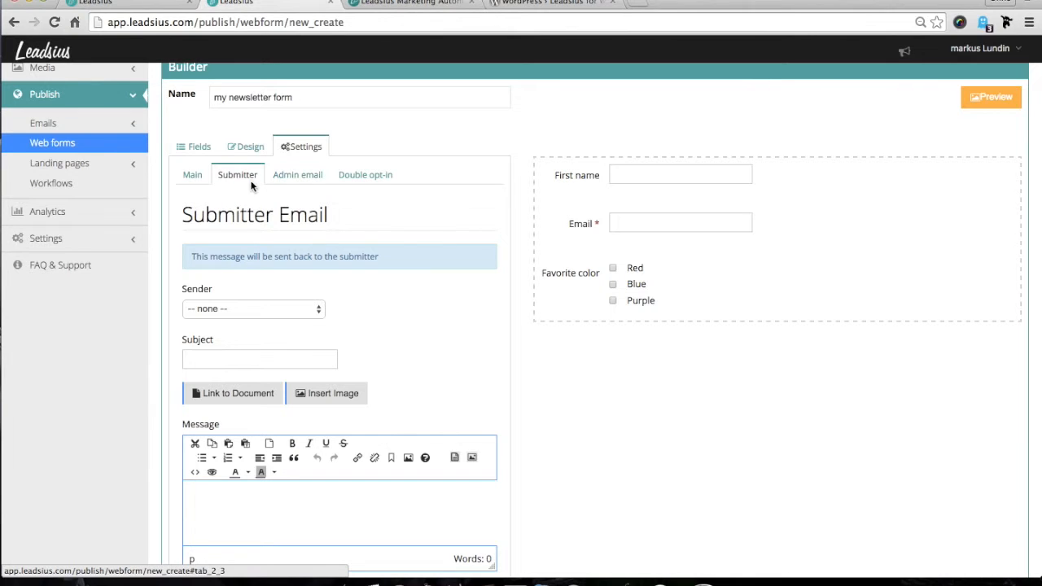
{"action": "scroll", "coordinate": [392, 209], "scroll_direction": "down", "scroll_amount": 1}
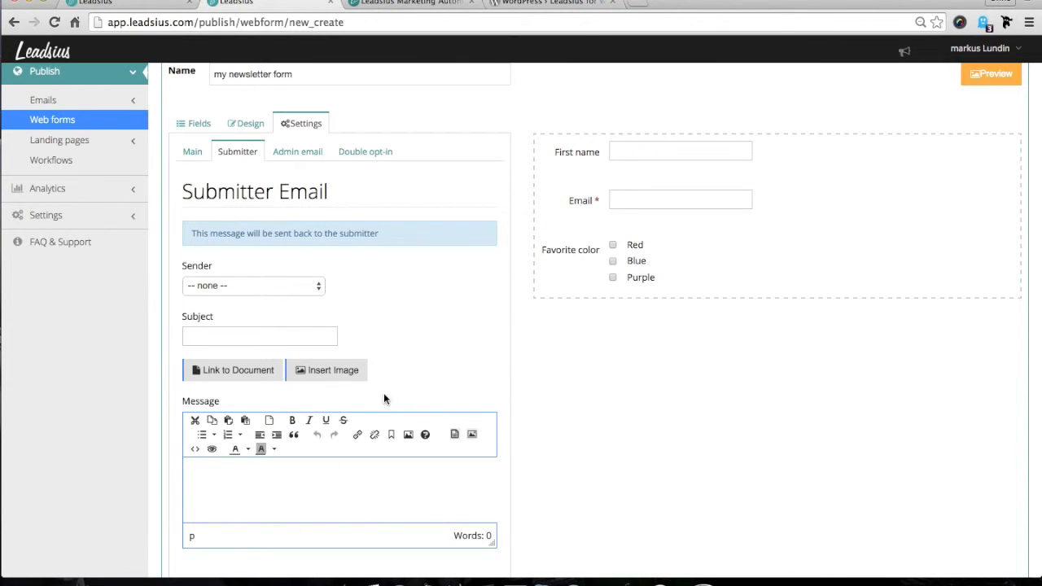
Insert the Response field into the message of the web form's admin notification email
{"action": "left_click", "coordinate": [295, 160]}
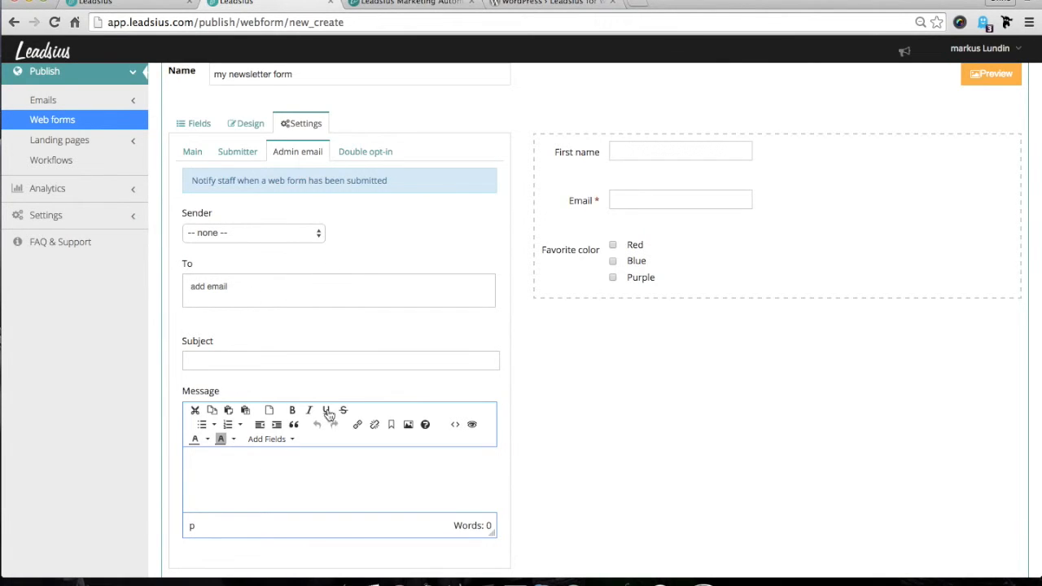
{"action": "left_click", "coordinate": [243, 290]}
{"action": "left_click", "coordinate": [226, 358]}
{"action": "left_click", "coordinate": [252, 487]}
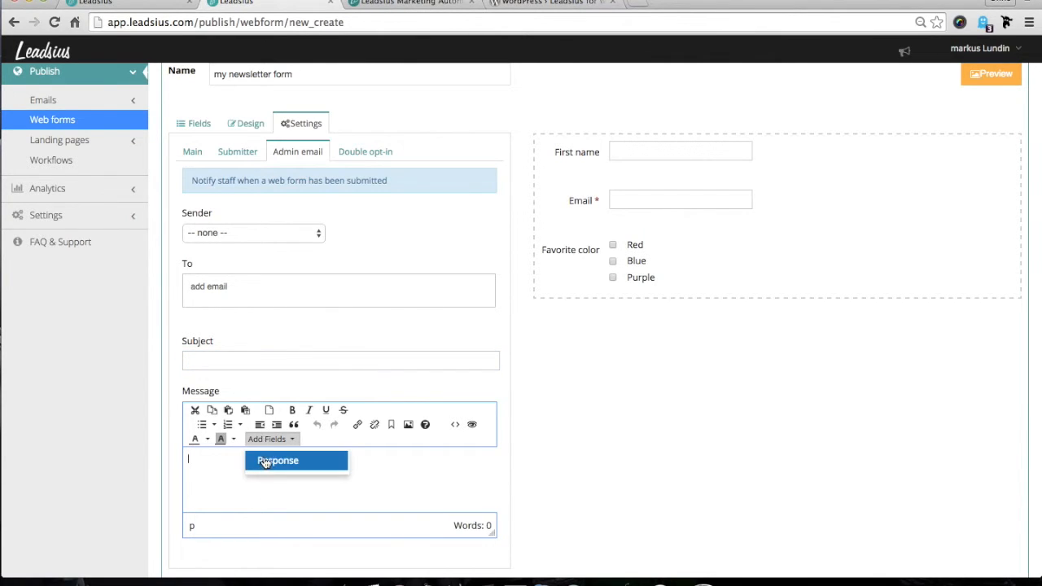
{"action": "left_click", "coordinate": [263, 461]}
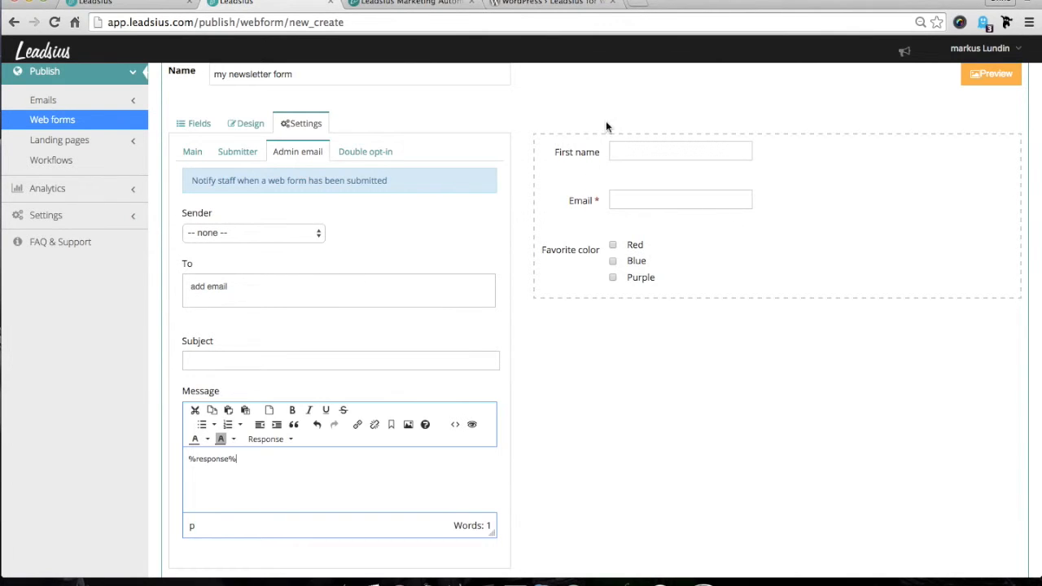
{"action": "scroll", "coordinate": [457, 187], "scroll_direction": "up", "scroll_amount": 2}
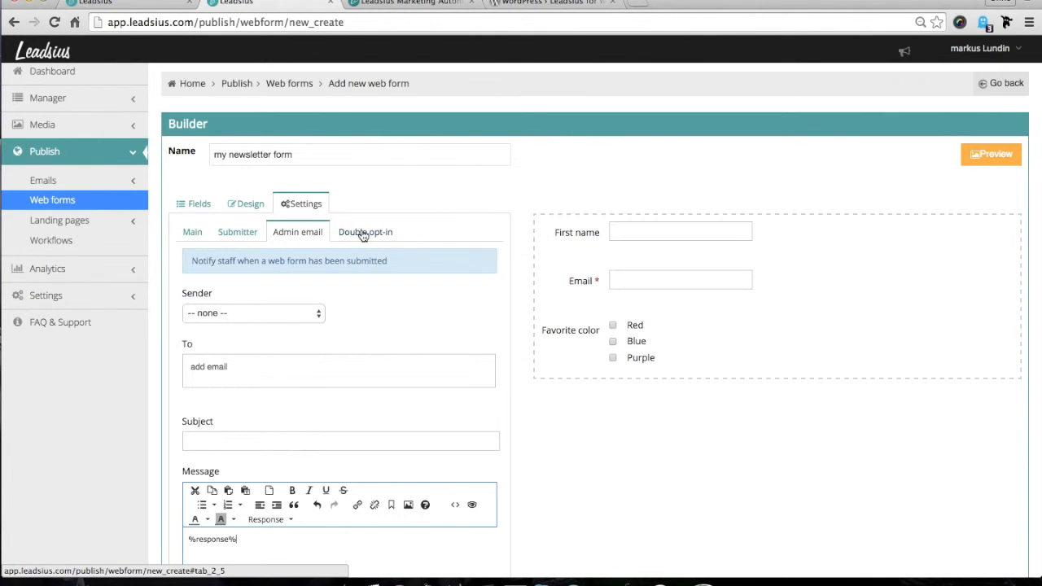
Leave the web form builder and open the overview of landing pages
{"action": "left_click", "coordinate": [70, 218]}
{"action": "scroll", "coordinate": [86, 204], "scroll_direction": "down", "scroll_amount": 1}
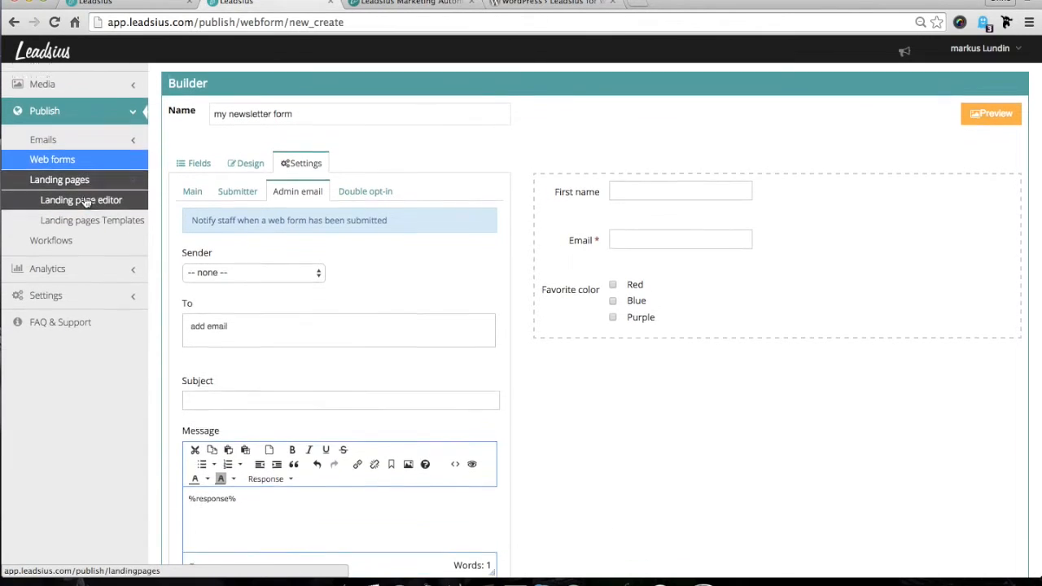
{"action": "left_click", "coordinate": [85, 201]}
{"action": "left_click", "coordinate": [600, 205]}
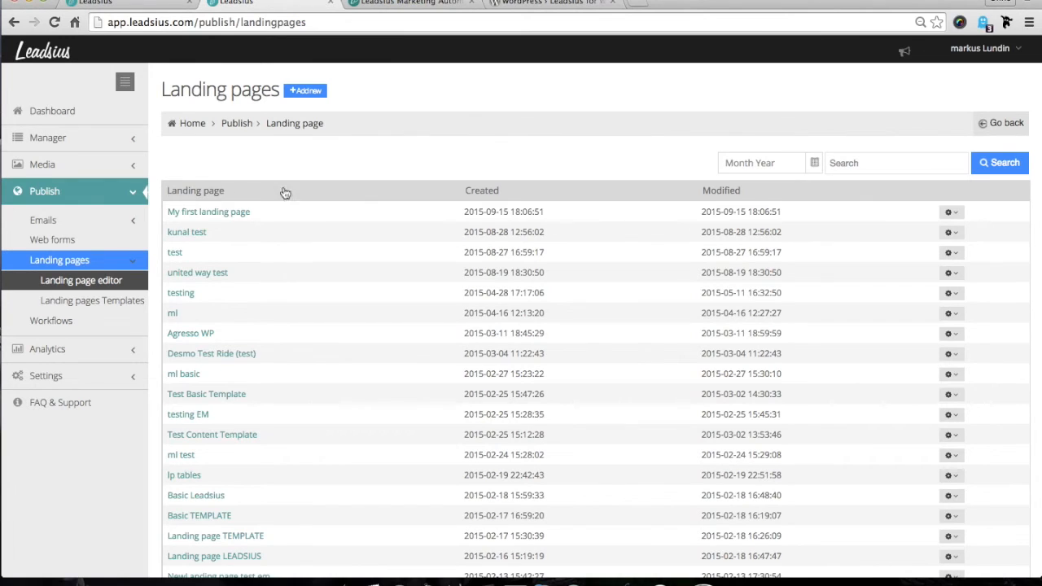
Preview "My first landing page", inspect its web address, and close the preview
{"action": "left_click", "coordinate": [281, 212]}
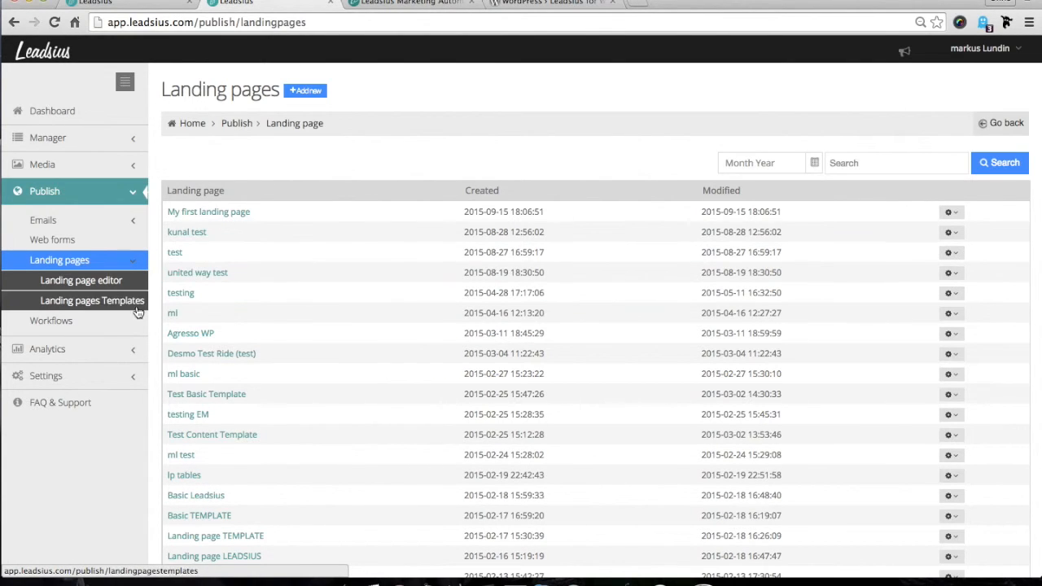
{"action": "left_click", "coordinate": [950, 213]}
{"action": "left_click", "coordinate": [927, 229]}
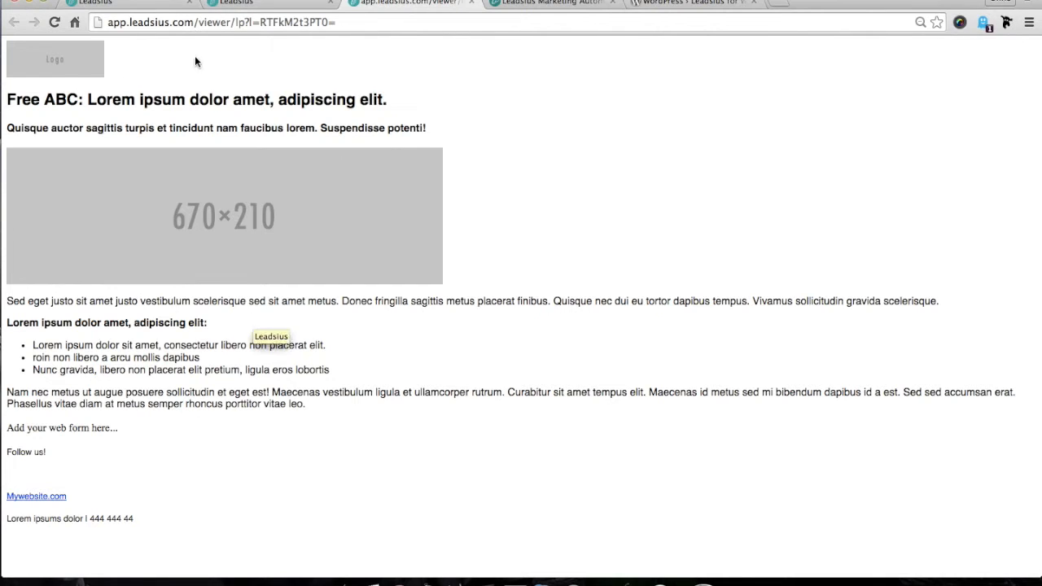
{"action": "left_click", "coordinate": [159, 23]}
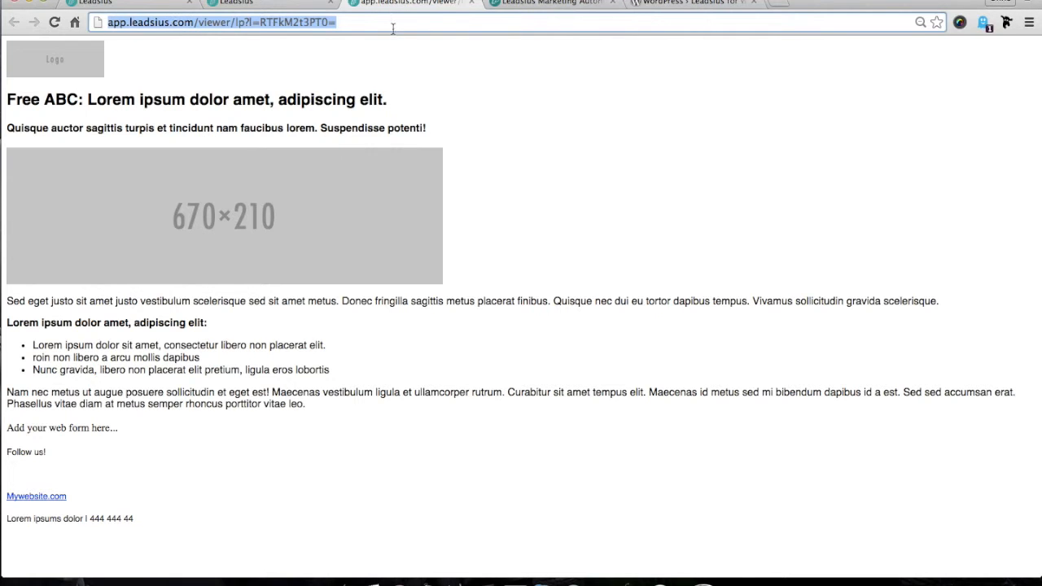
{"action": "left_click", "coordinate": [470, 3]}
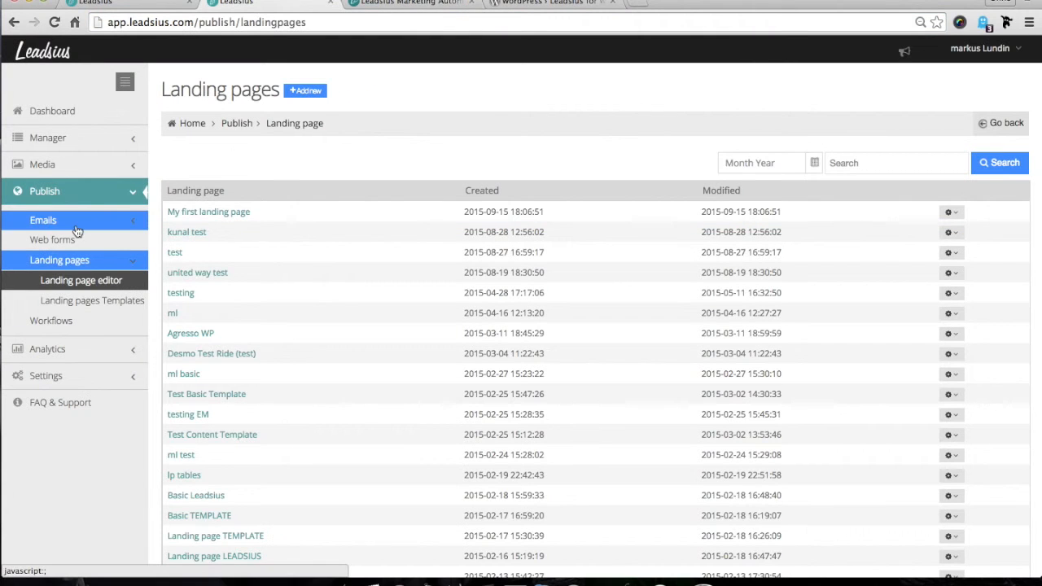
Open the overview of workflows and start a new workflow
{"action": "left_click", "coordinate": [121, 190]}
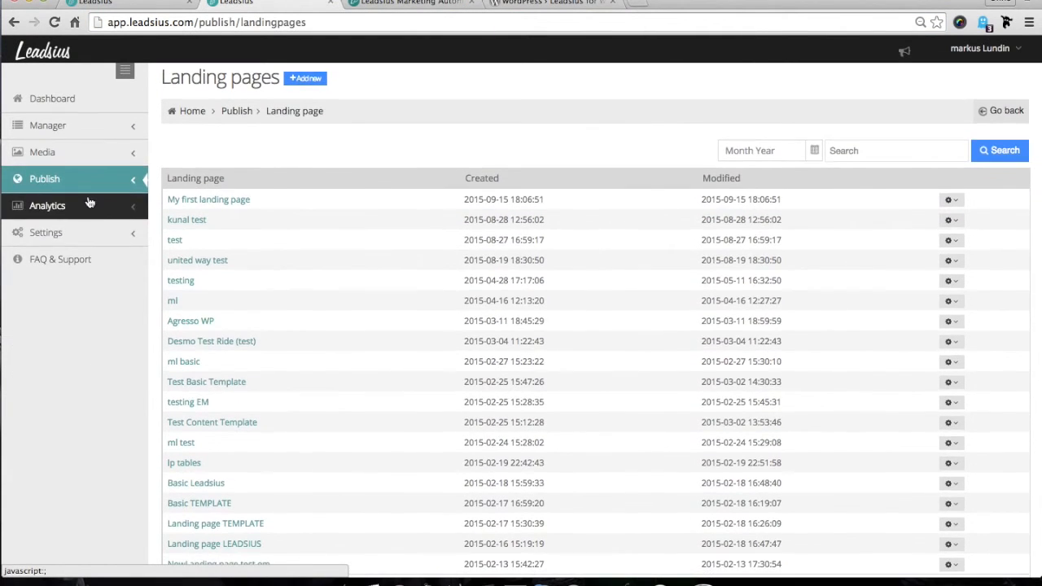
{"action": "left_click", "coordinate": [79, 176]}
{"action": "left_click", "coordinate": [47, 316]}
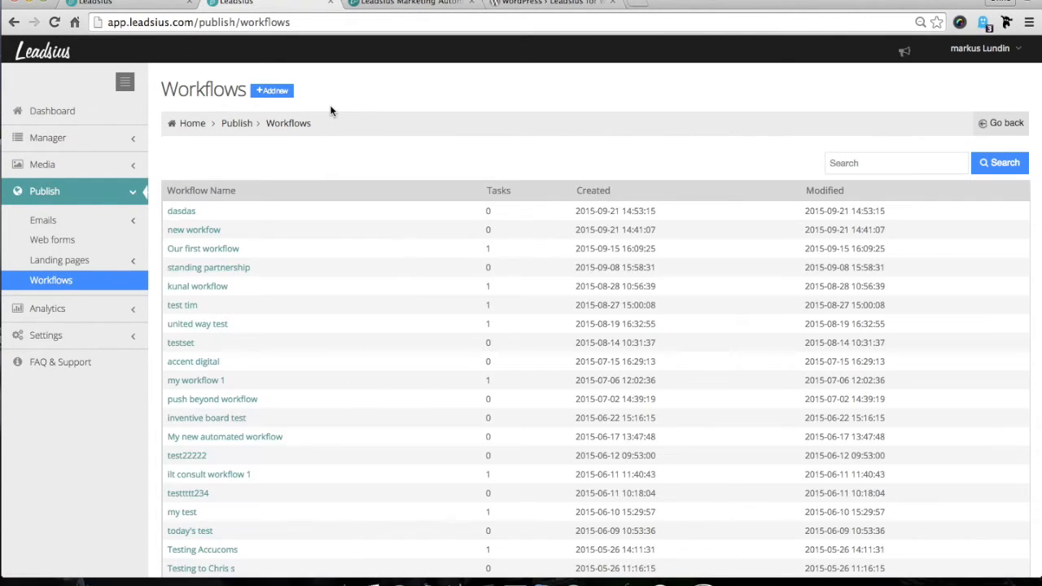
{"action": "left_click", "coordinate": [278, 93]}
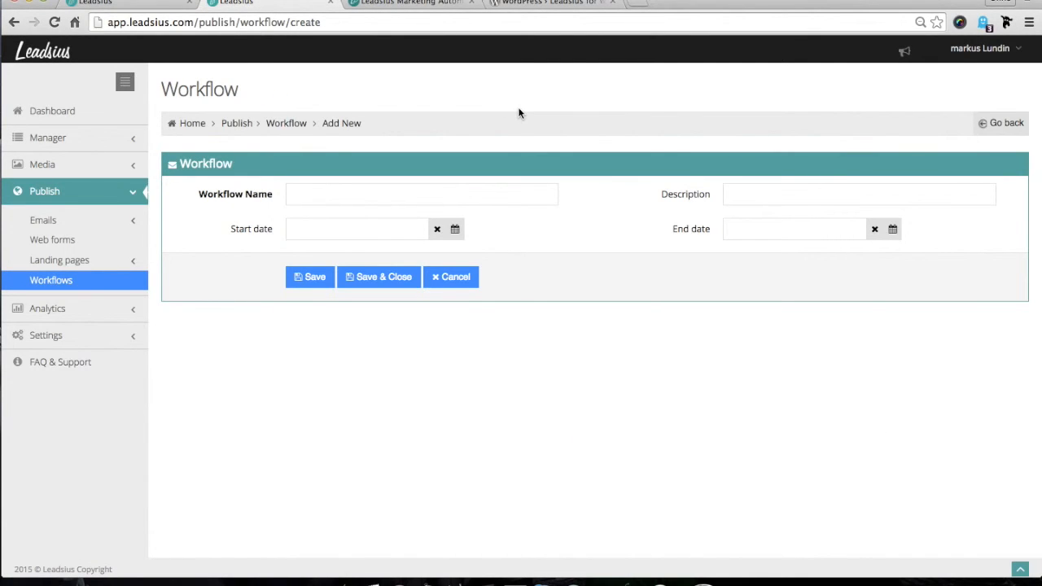
{"action": "left_click", "coordinate": [350, 198]}
{"action": "type", "text": "my first workflow"}
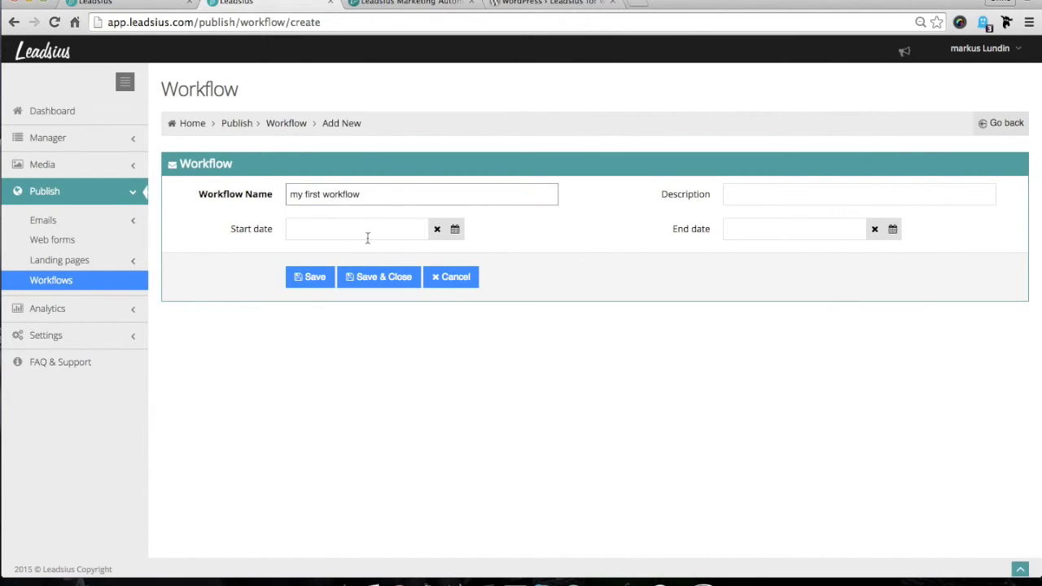
{"action": "left_click", "coordinate": [366, 228]}
{"action": "left_click", "coordinate": [389, 361]}
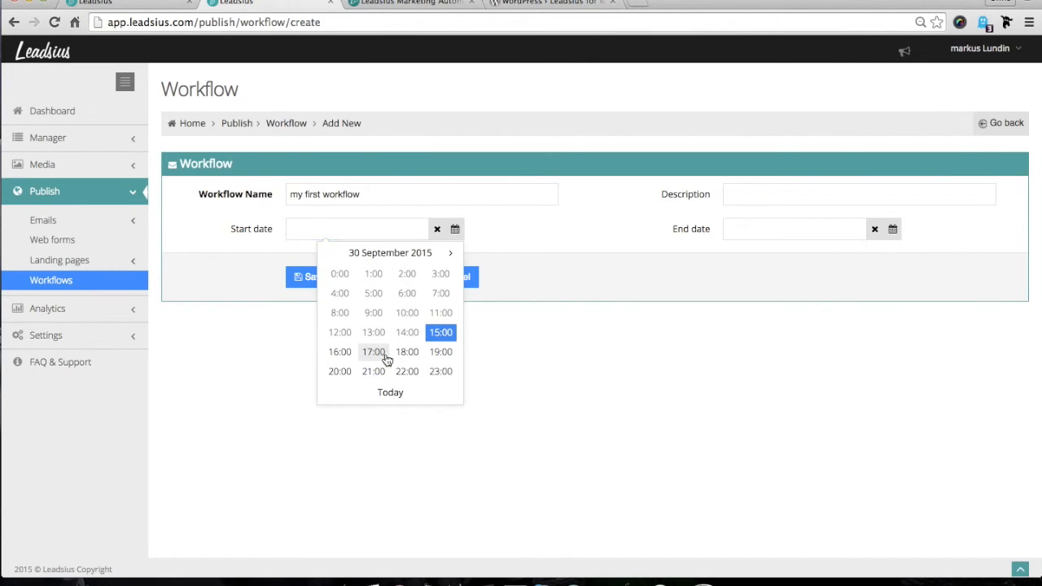
{"action": "left_click", "coordinate": [417, 350]}
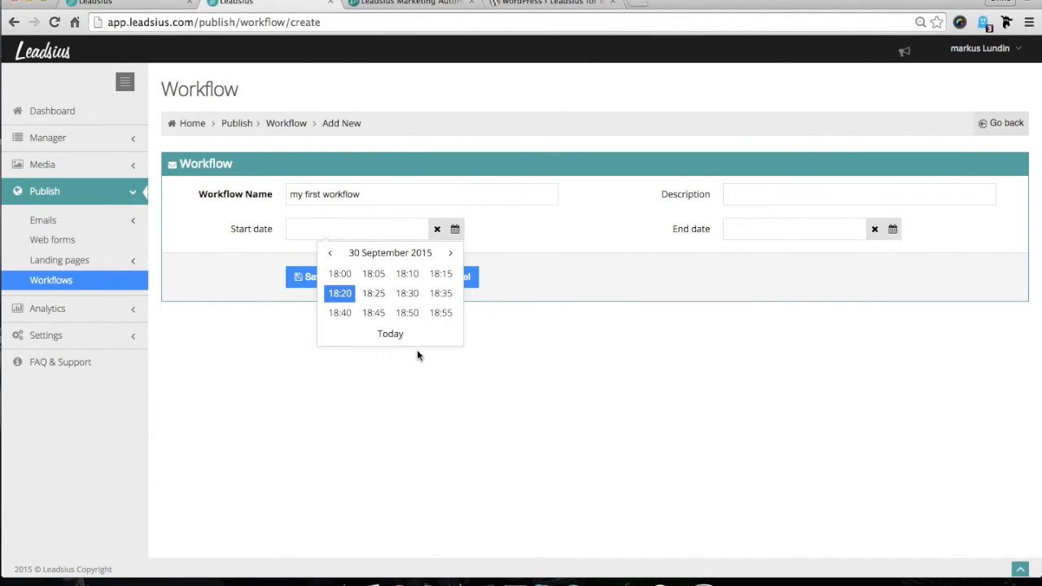
{"action": "left_click", "coordinate": [350, 297]}
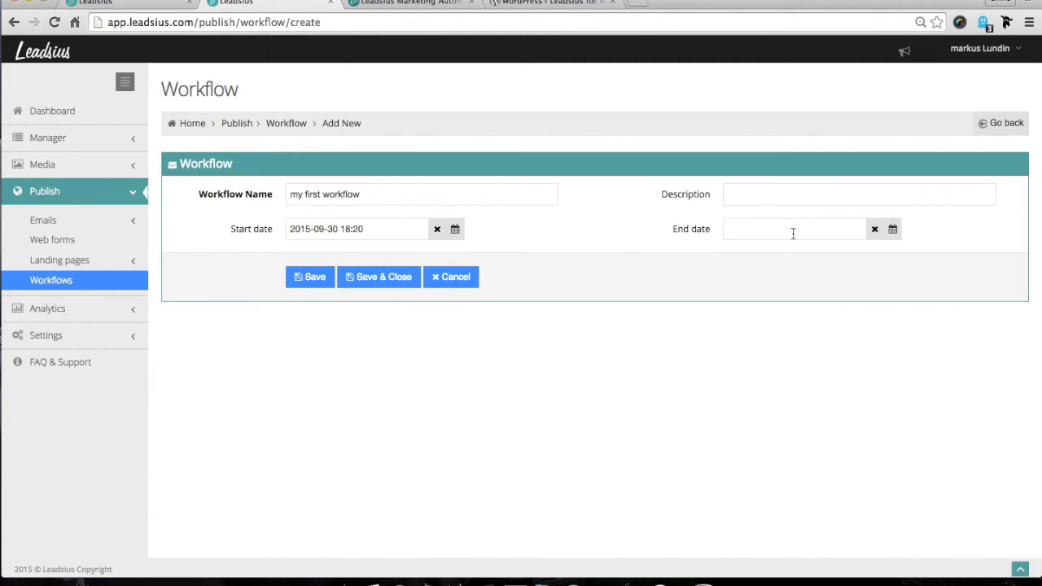
{"action": "left_click", "coordinate": [309, 285]}
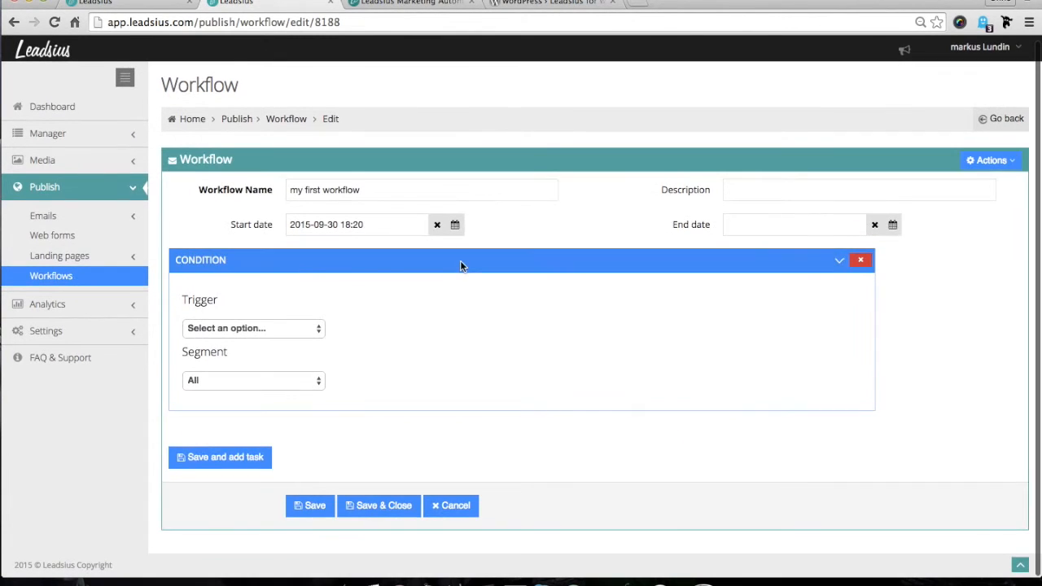
Look through the available trigger options for the workflow's condition and leave the trigger unselected
{"action": "left_click", "coordinate": [315, 330]}
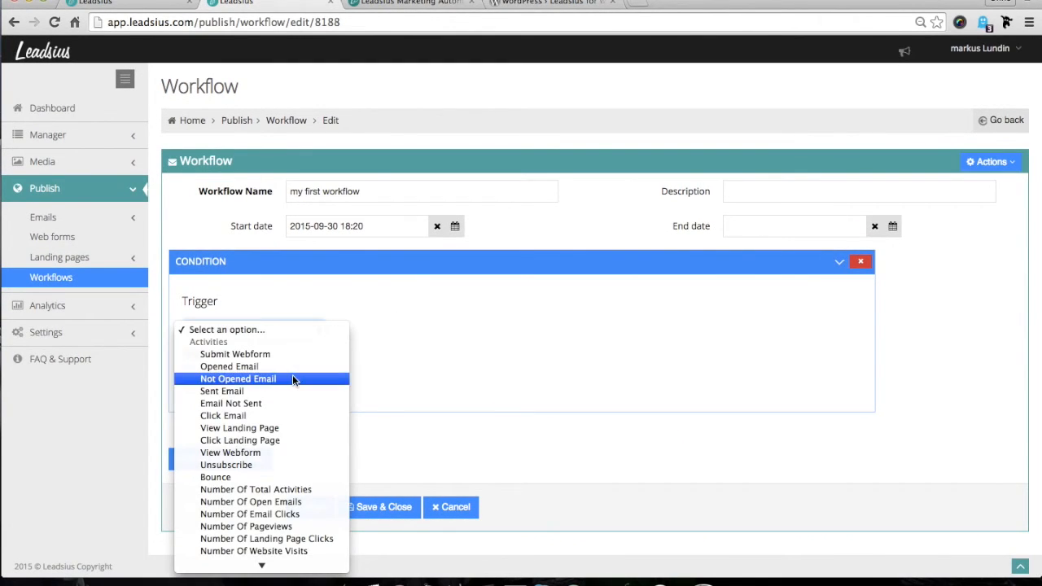
{"action": "scroll", "coordinate": [293, 379], "scroll_direction": "down", "scroll_amount": 3}
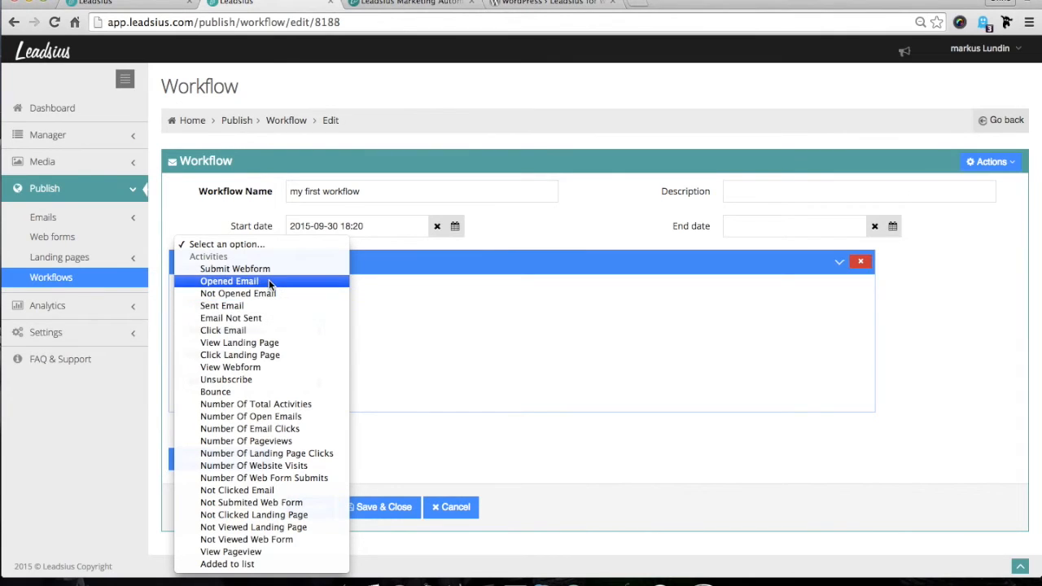
{"action": "left_click", "coordinate": [434, 282]}
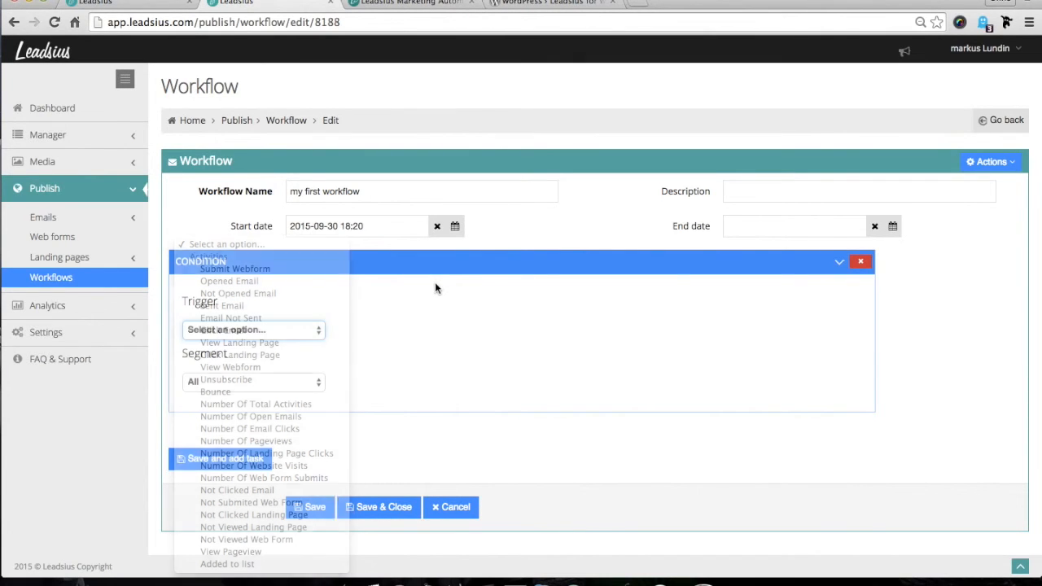
{"action": "left_click", "coordinate": [267, 330]}
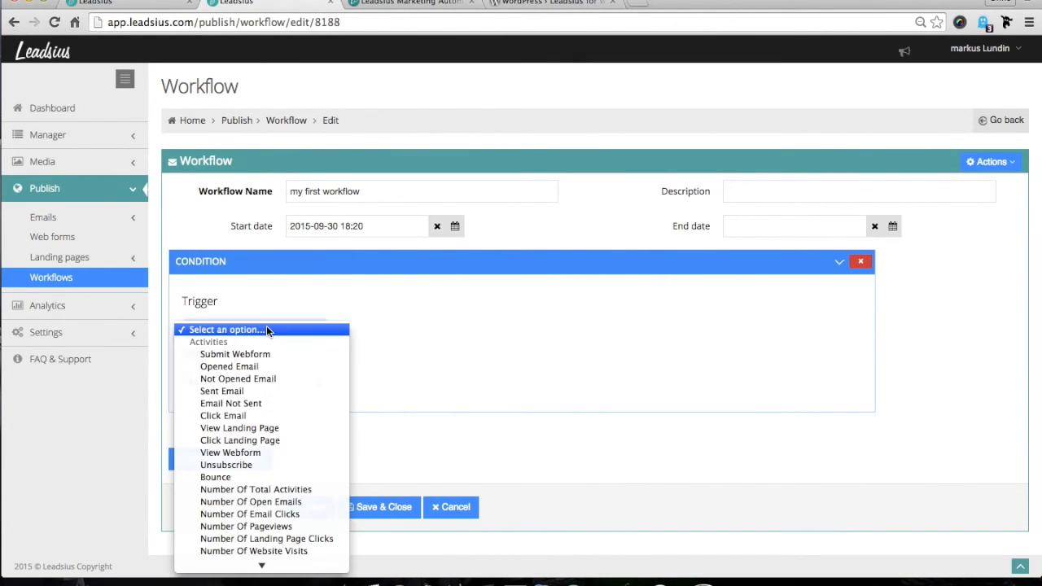
{"action": "scroll", "coordinate": [256, 474], "scroll_direction": "down", "scroll_amount": 2}
{"action": "left_click", "coordinate": [461, 347]}
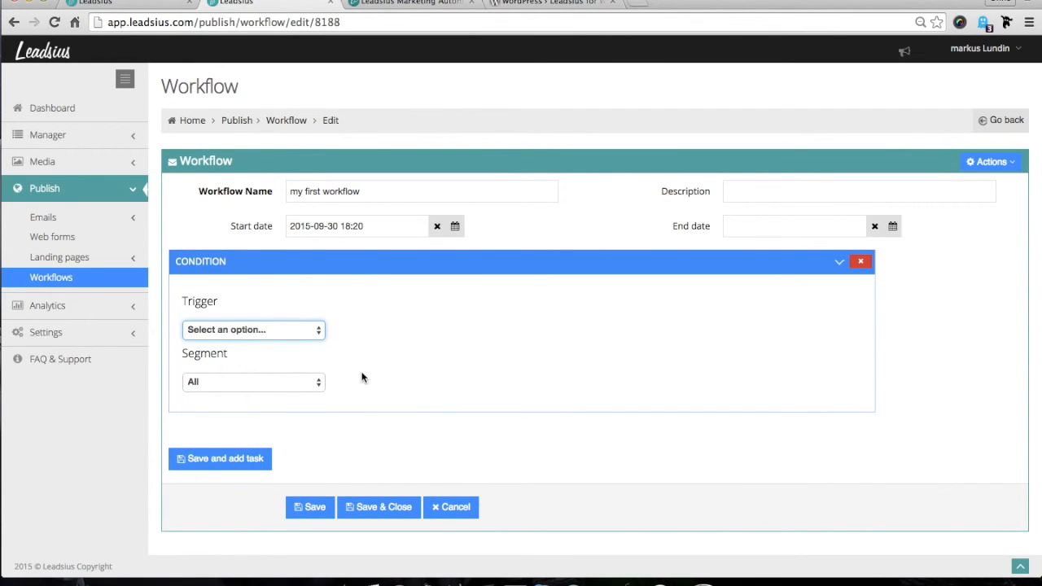
Set the workflow condition's segment to Favorite color with the value Red
{"action": "left_click", "coordinate": [314, 381]}
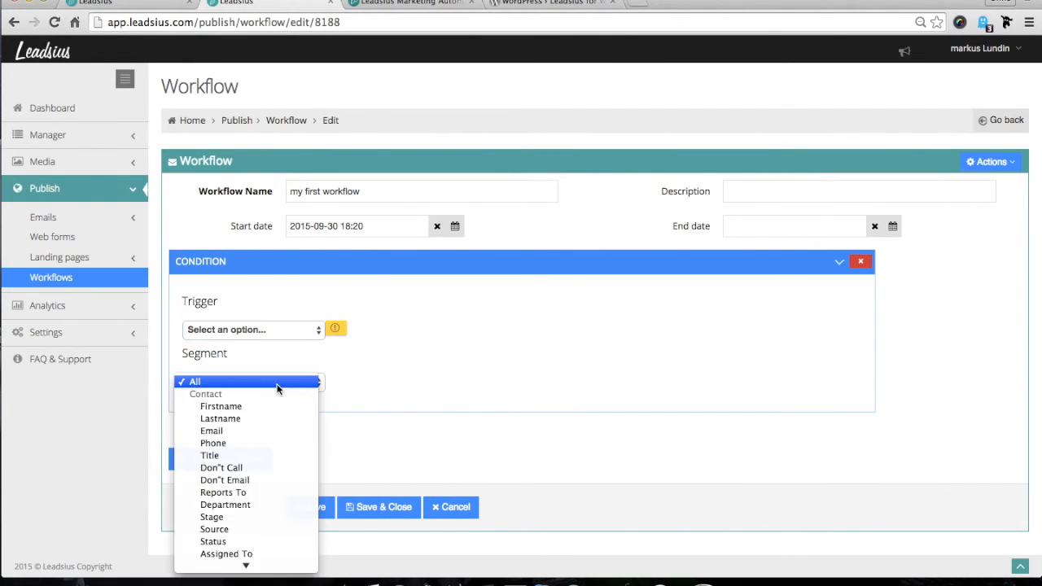
{"action": "scroll", "coordinate": [275, 395], "scroll_direction": "down", "scroll_amount": 5}
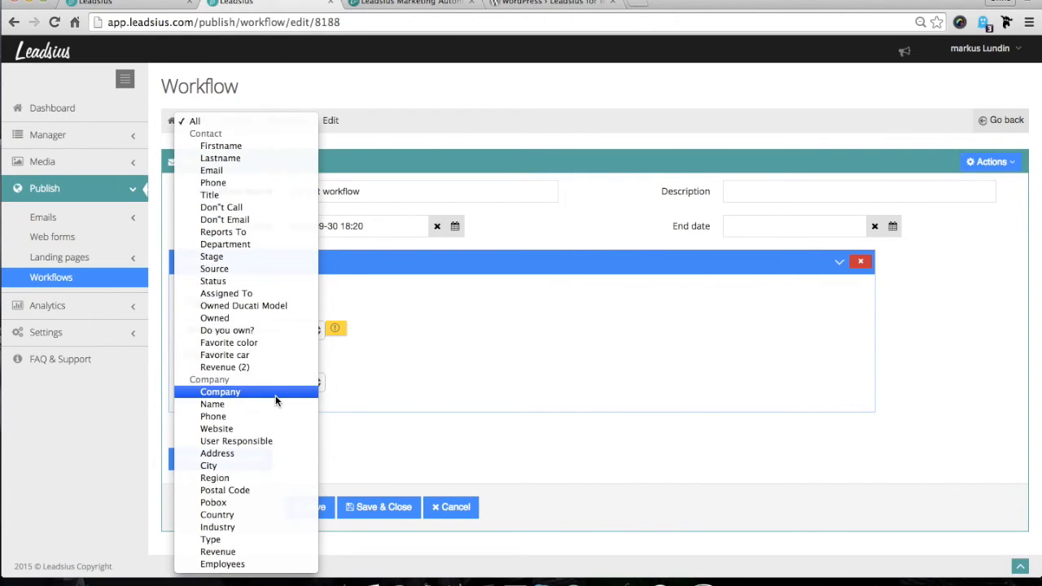
{"action": "left_click", "coordinate": [276, 342]}
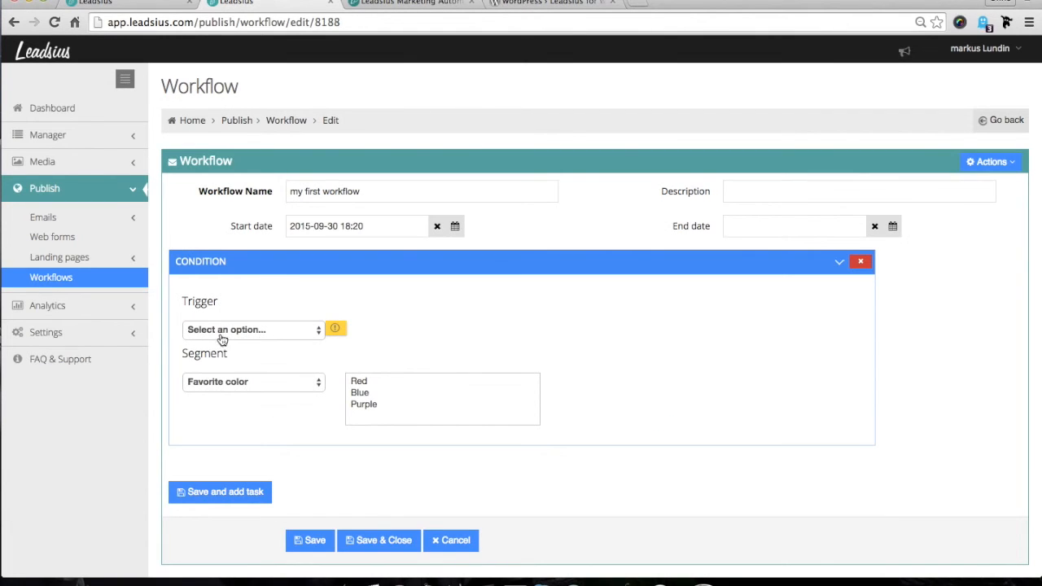
{"action": "left_click", "coordinate": [361, 382]}
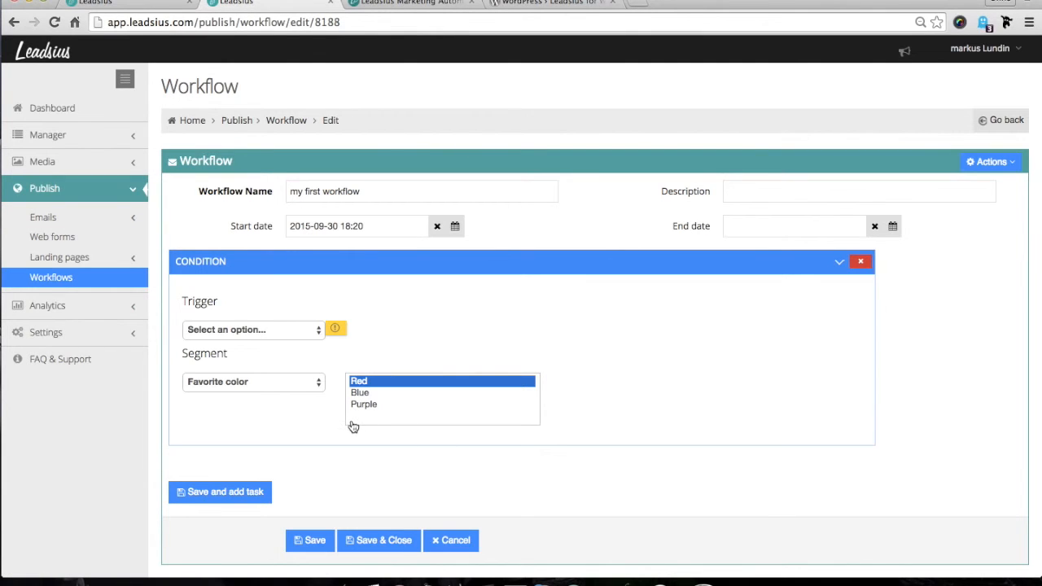
Leave the workflow editor and open the Publish analytics report by date
{"action": "left_click", "coordinate": [118, 306]}
{"action": "scroll", "coordinate": [81, 284], "scroll_direction": "down", "scroll_amount": 1}
{"action": "left_click", "coordinate": [62, 316]}
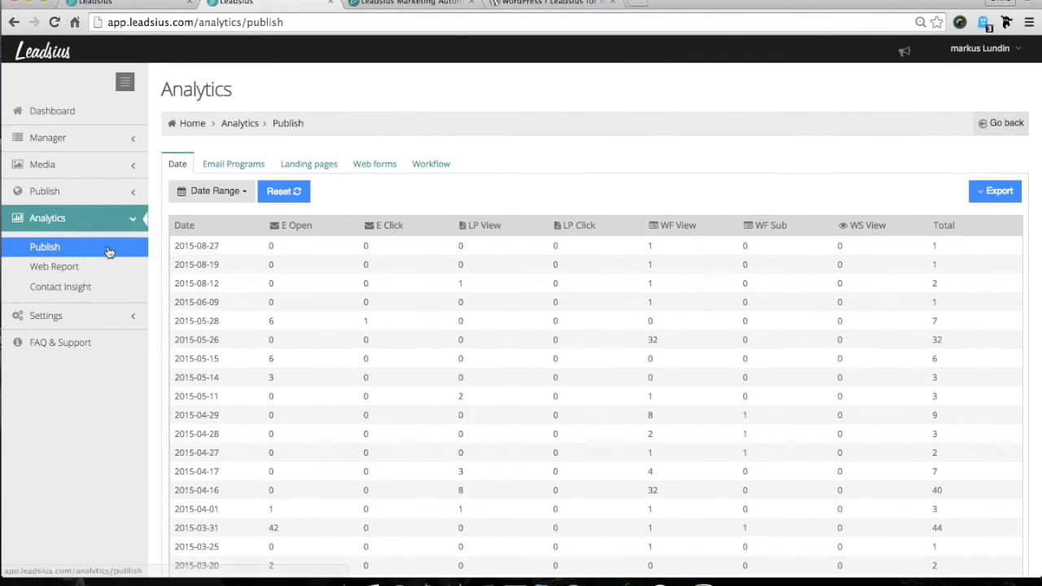
View the Web Report page for emailing visitor data, and look through the list of available account settings pages
{"action": "left_click", "coordinate": [54, 267]}
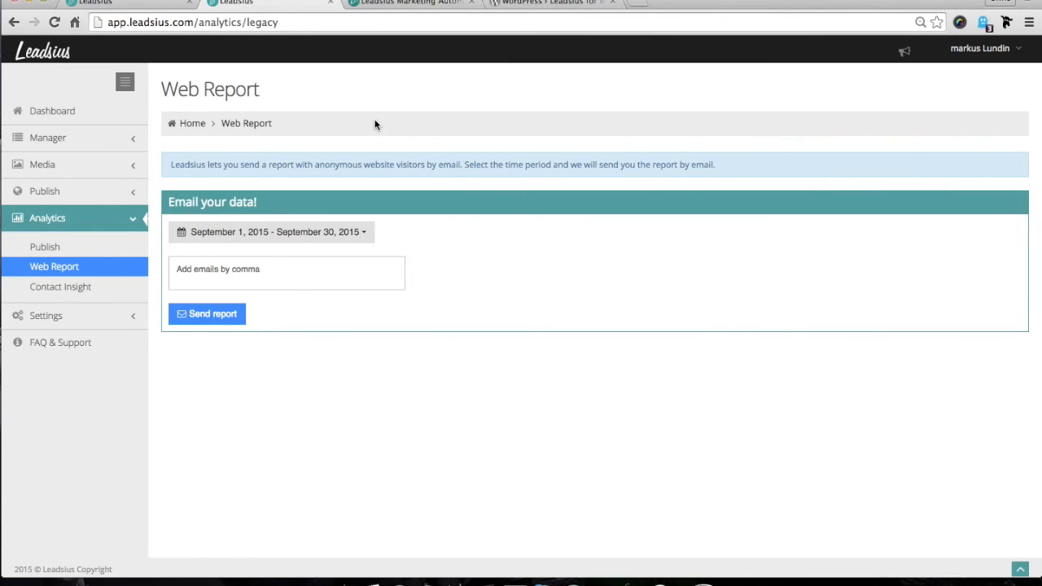
{"action": "left_click", "coordinate": [32, 316]}
{"action": "scroll", "coordinate": [95, 289], "scroll_direction": "down", "scroll_amount": 2}
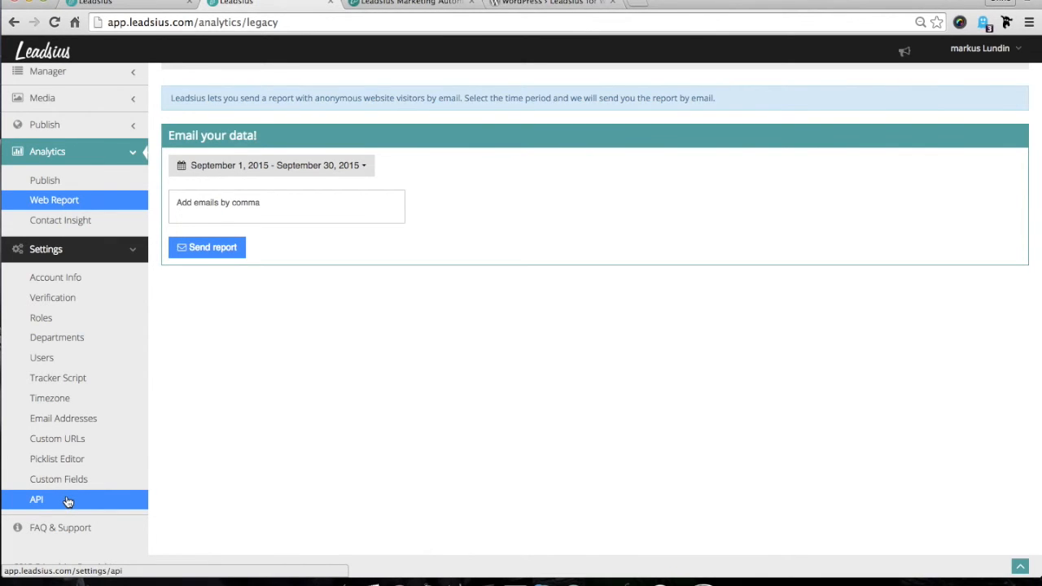
Switch to the QuickPlan demo website and browse its home page, Software page and QuickPlan guide page with the sign-up form
{"action": "left_click", "coordinate": [419, 3]}
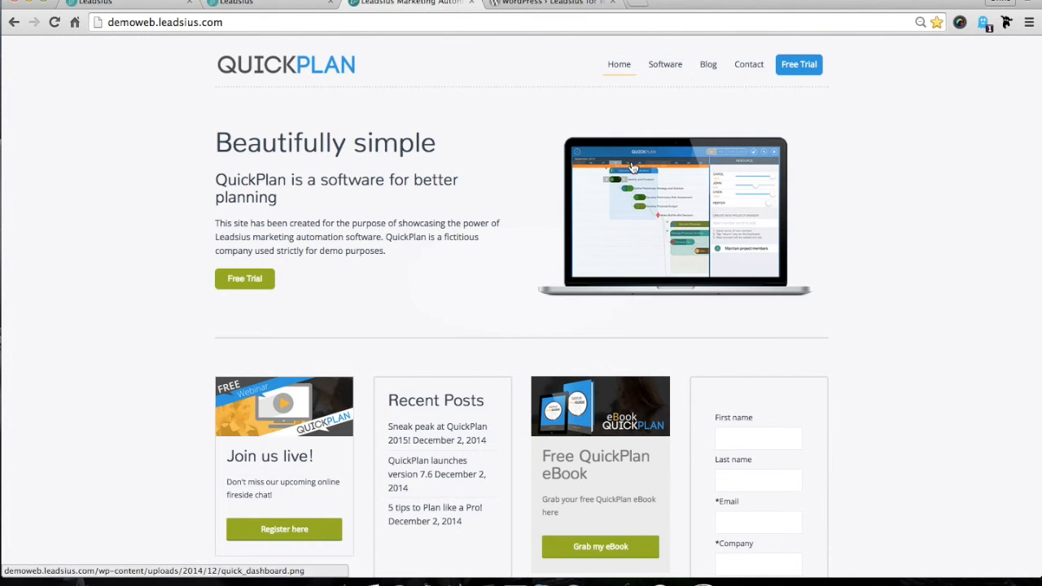
{"action": "scroll", "coordinate": [473, 132], "scroll_direction": "down", "scroll_amount": 1}
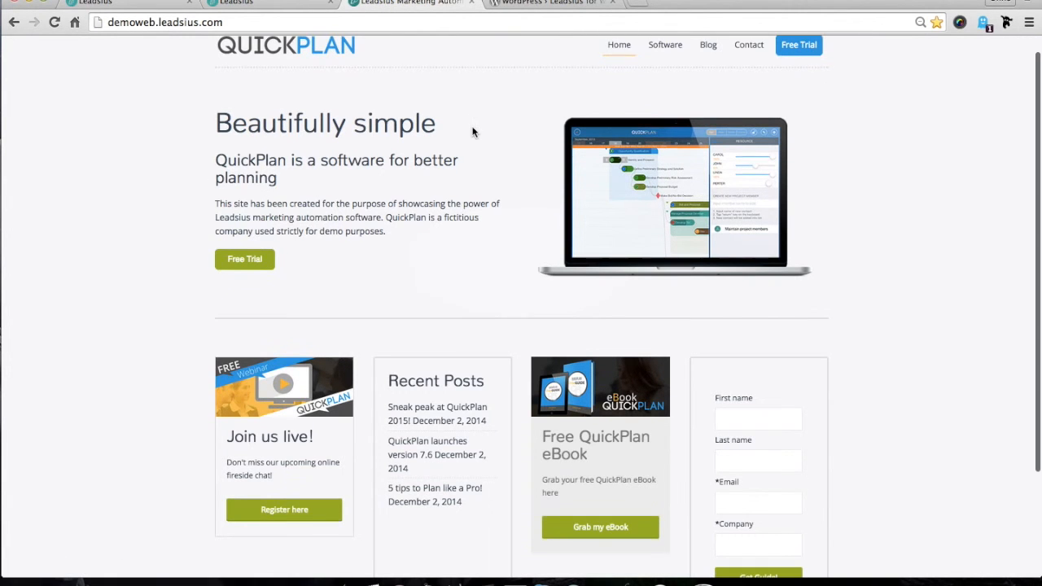
{"action": "scroll", "coordinate": [473, 132], "scroll_direction": "down", "scroll_amount": 1}
{"action": "scroll", "coordinate": [647, 96], "scroll_direction": "up", "scroll_amount": 2}
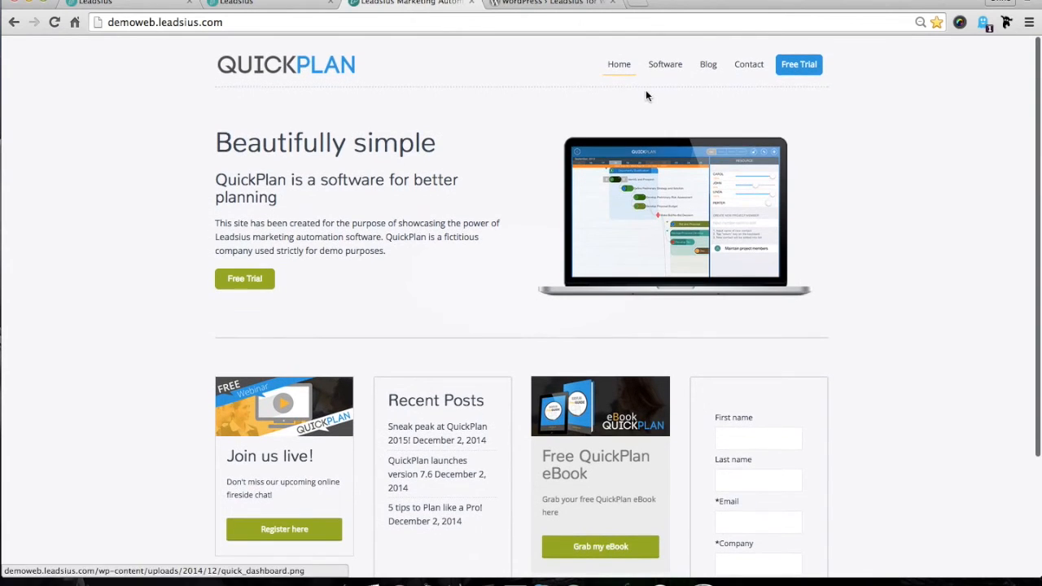
{"action": "left_click", "coordinate": [654, 70]}
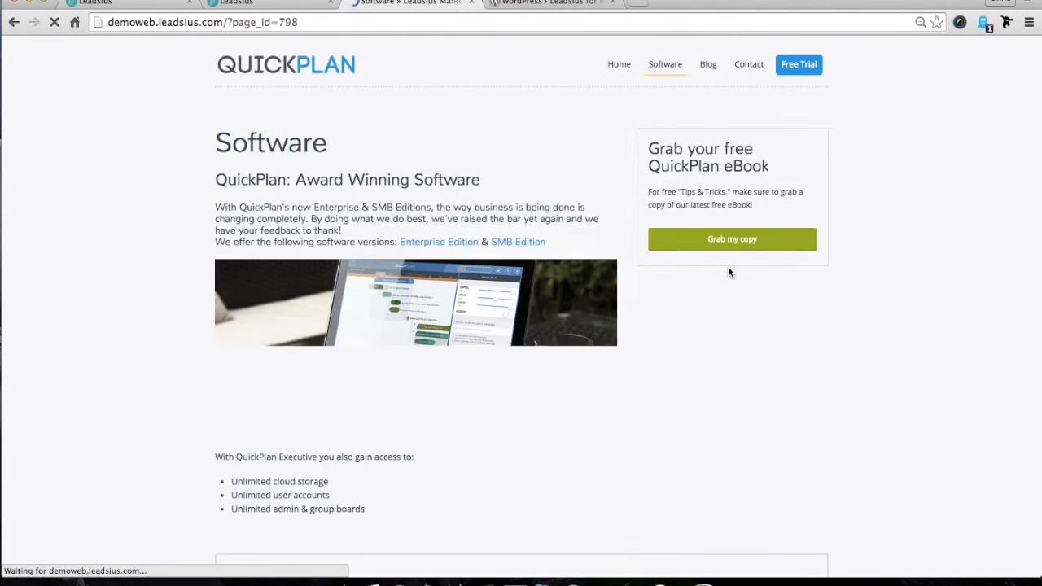
{"action": "left_click", "coordinate": [731, 322]}
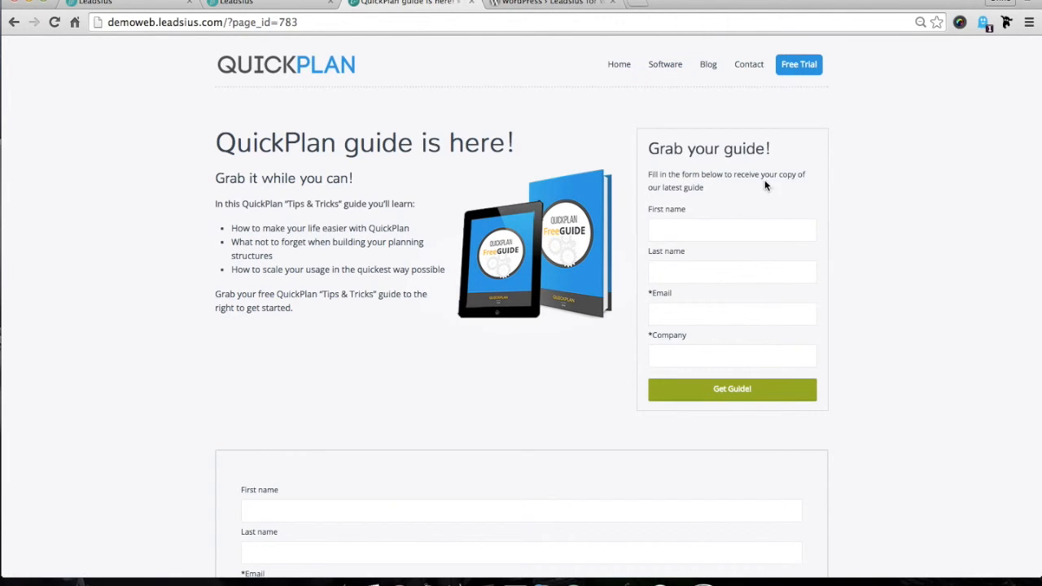
View the Leadsius for WordPress plugin page on WordPress.org, and return to the start of the Leadsius dashboard
{"action": "left_click", "coordinate": [263, 9]}
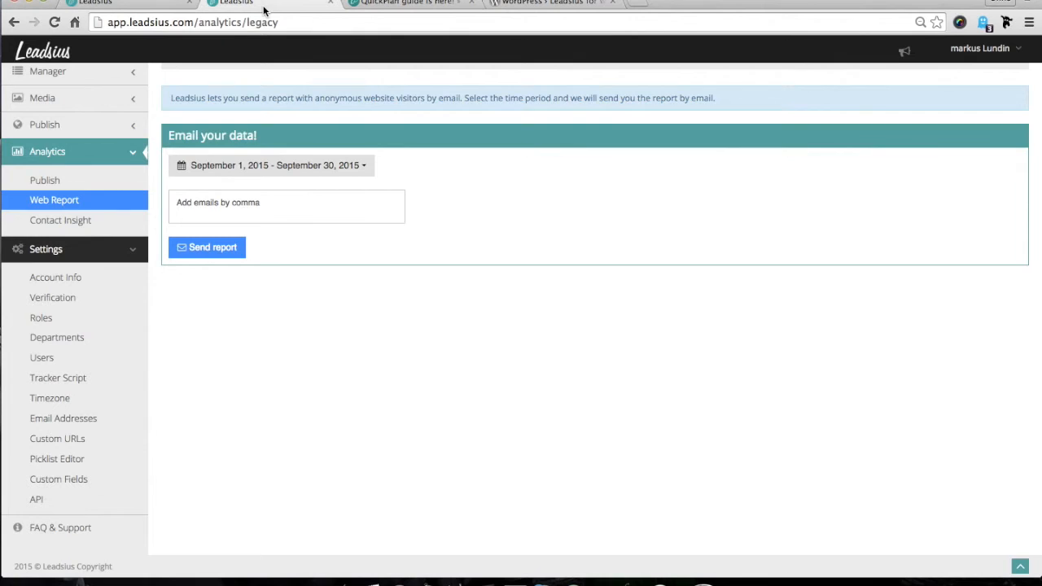
{"action": "left_click", "coordinate": [153, 10]}
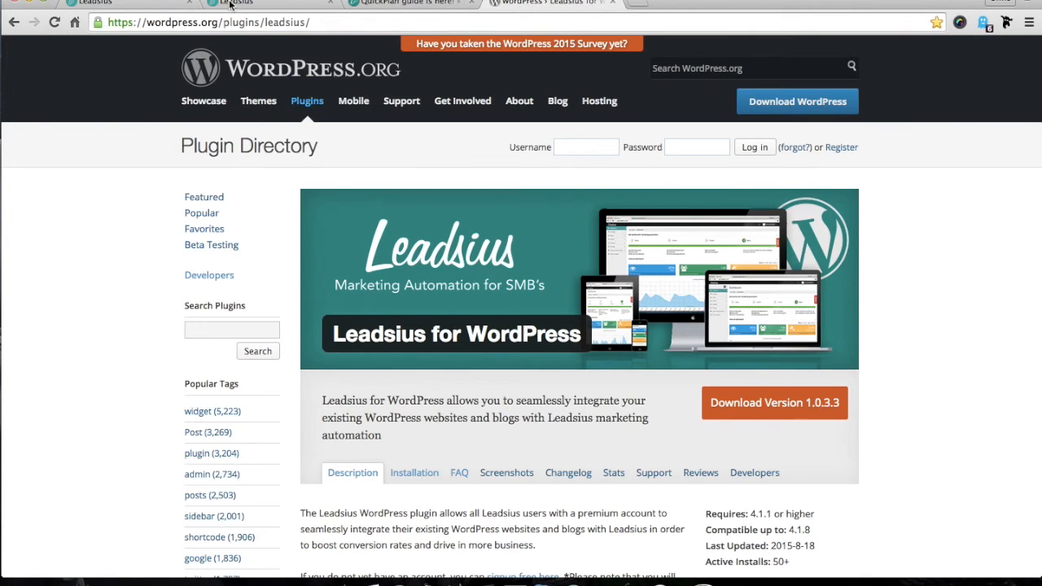
{"action": "left_click", "coordinate": [130, 4]}
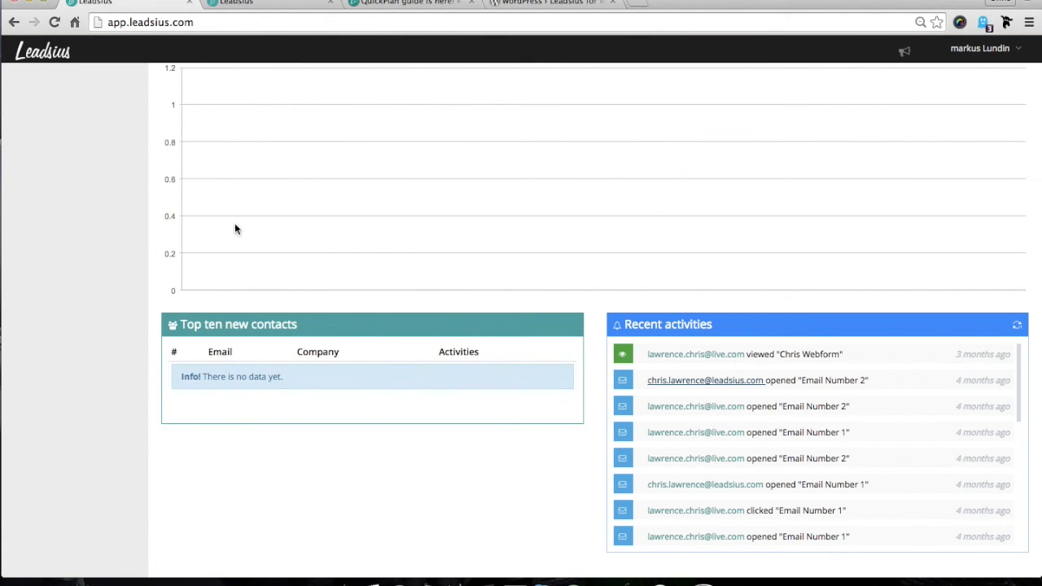
{"action": "scroll", "coordinate": [234, 232], "scroll_direction": "up", "scroll_amount": 5}
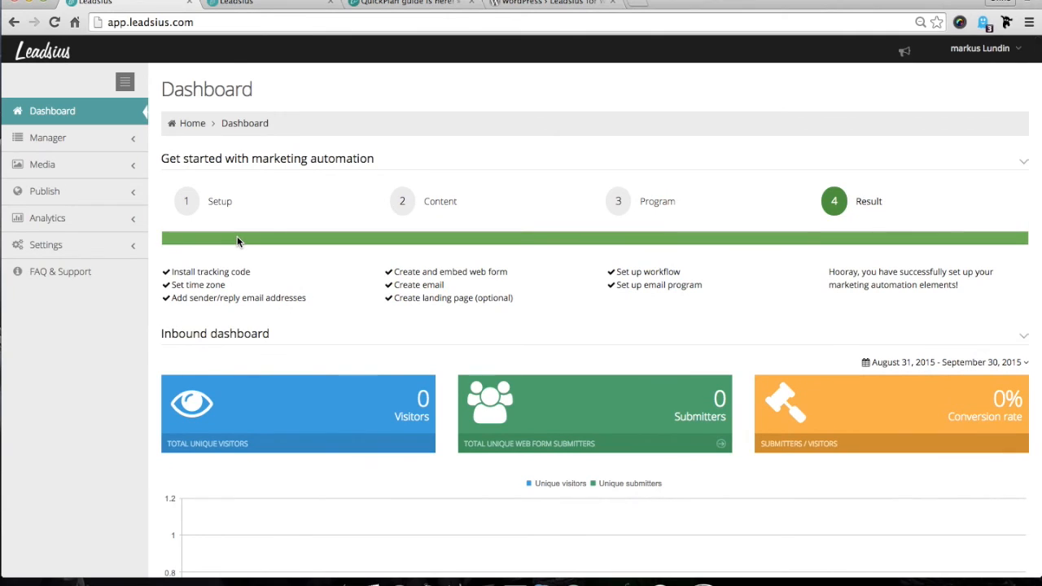